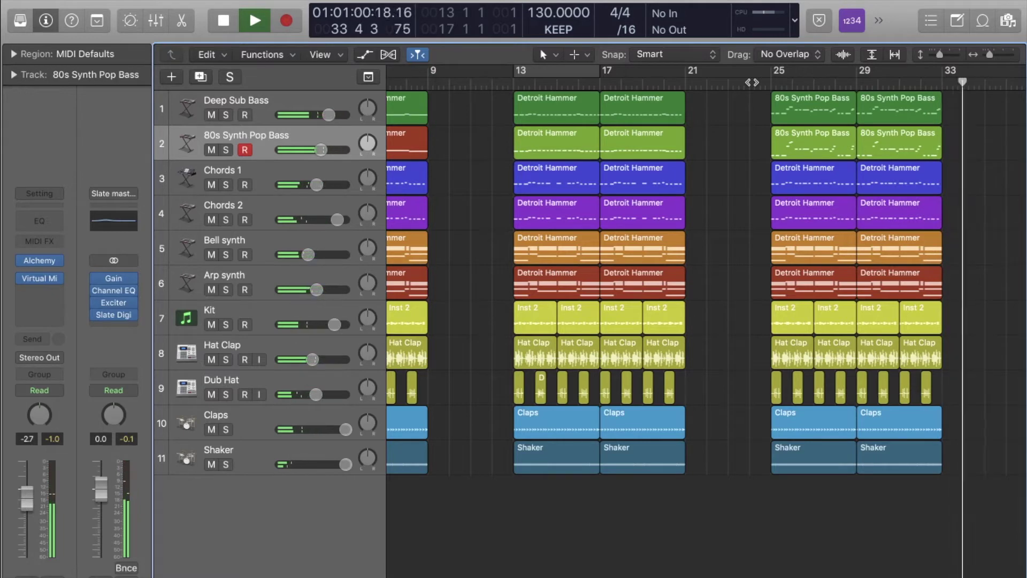
# Return the playhead to the start of the project and open the first Arp synth region in the Piano Roll.
pyautogui.press('Return')
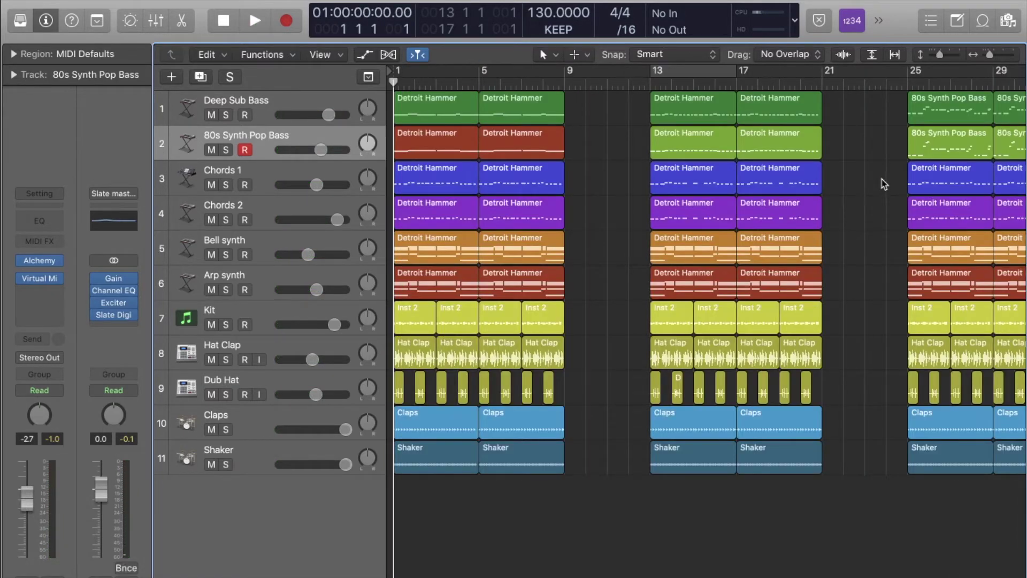
pyautogui.moveTo(990, 54); pyautogui.dragTo(991, 60)
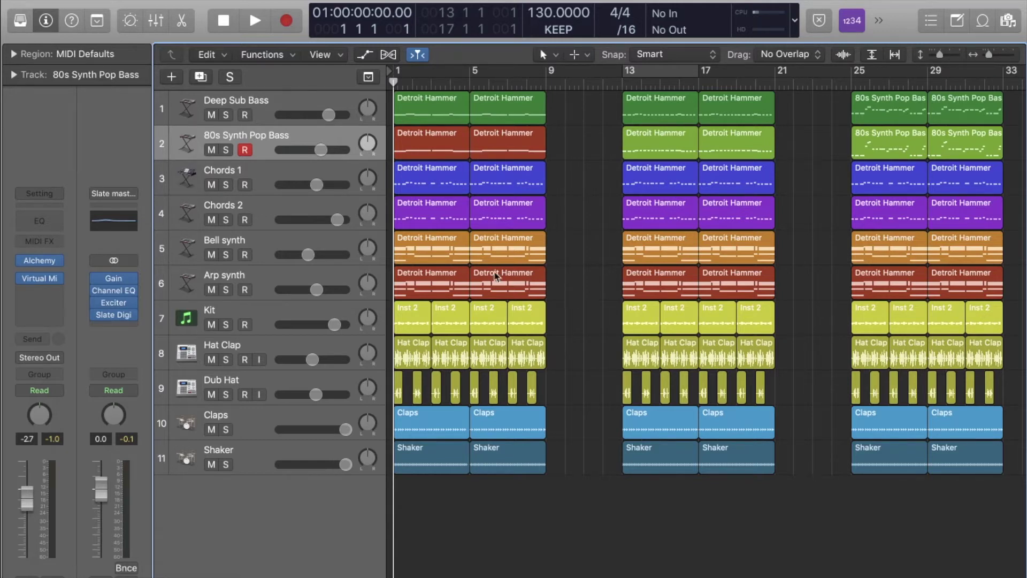
pyautogui.doubleClick(449, 289)
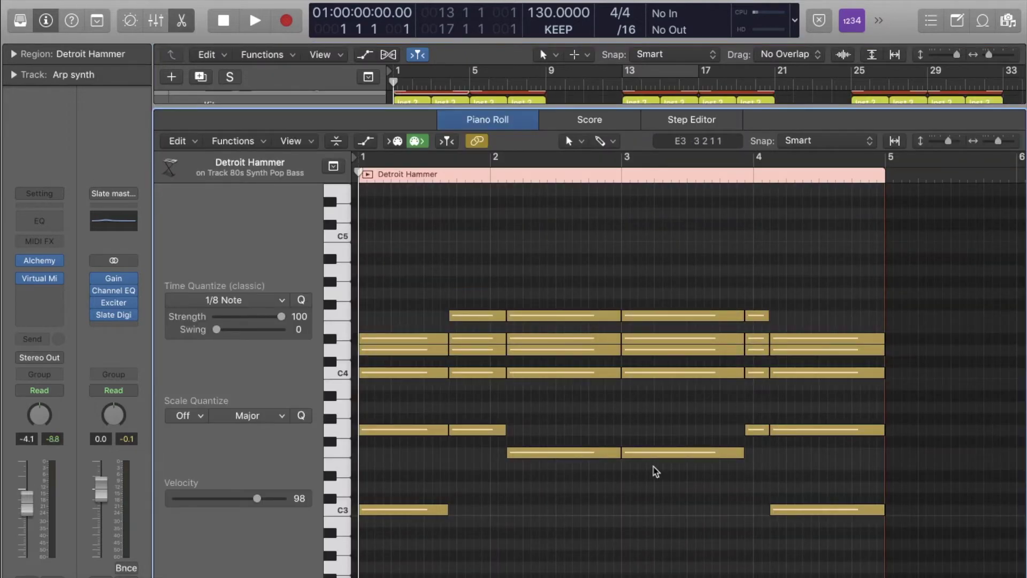
# Switch to the Chord Encyclopedia document and examine the scale and chord charts for the different keys, ending on the C minor page.
pyautogui.hotkey('ctrl', 'Up')
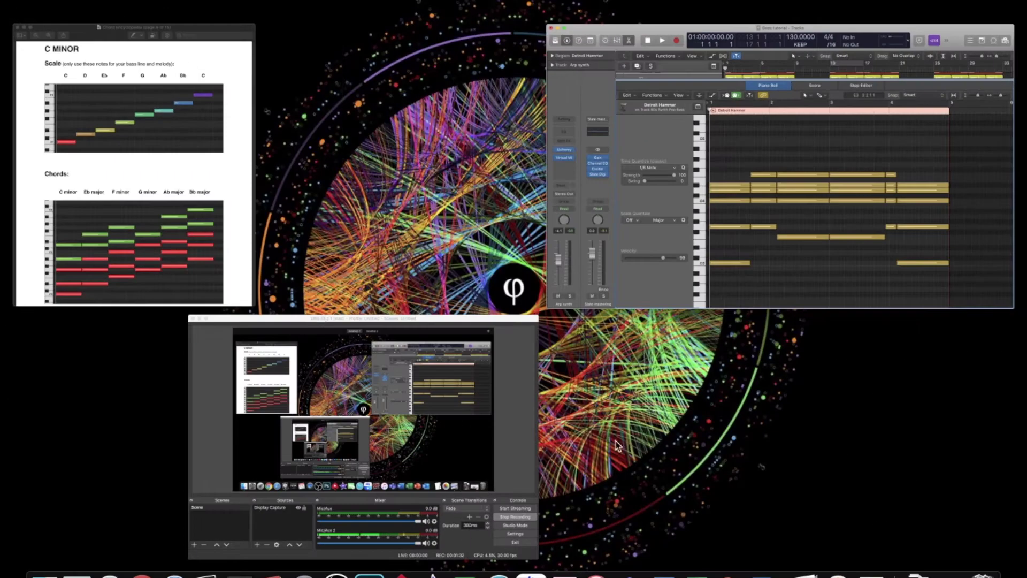
pyautogui.click(101, 225)
pyautogui.scroll(20, 291, 313)
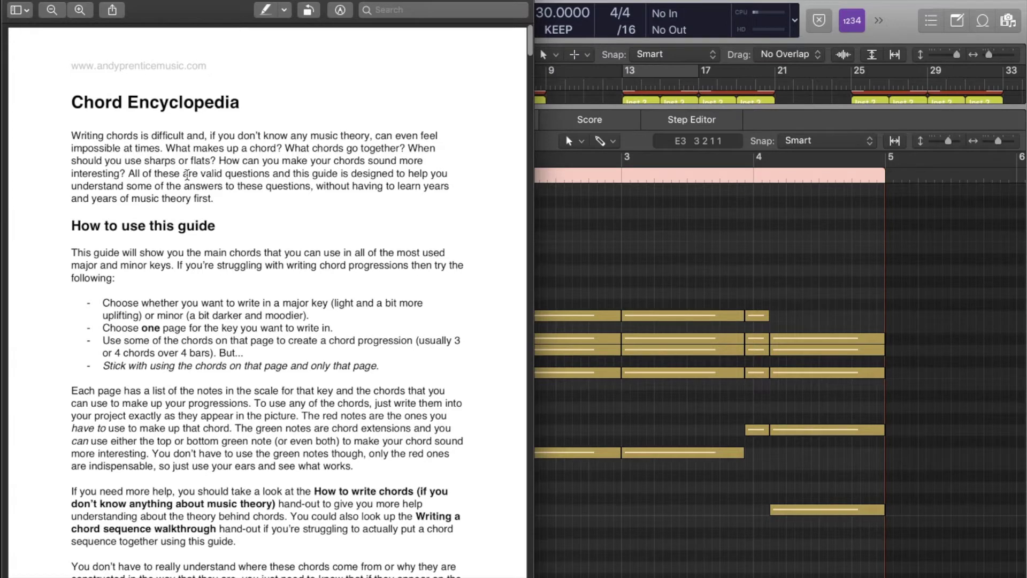
pyautogui.scroll(-5, 187, 174)
pyautogui.scroll(-10, 186, 174)
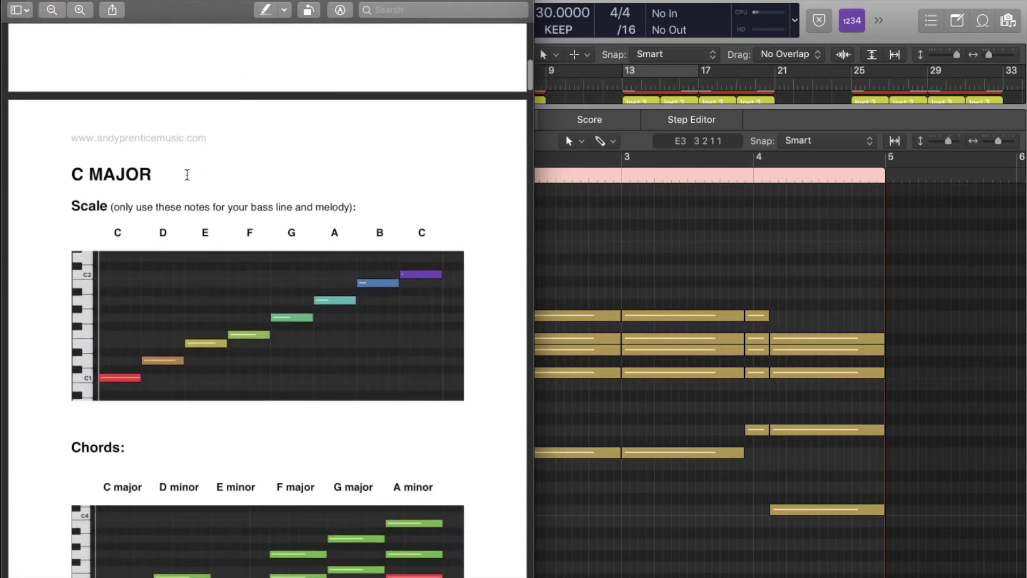
pyautogui.scroll(-12, 186, 173)
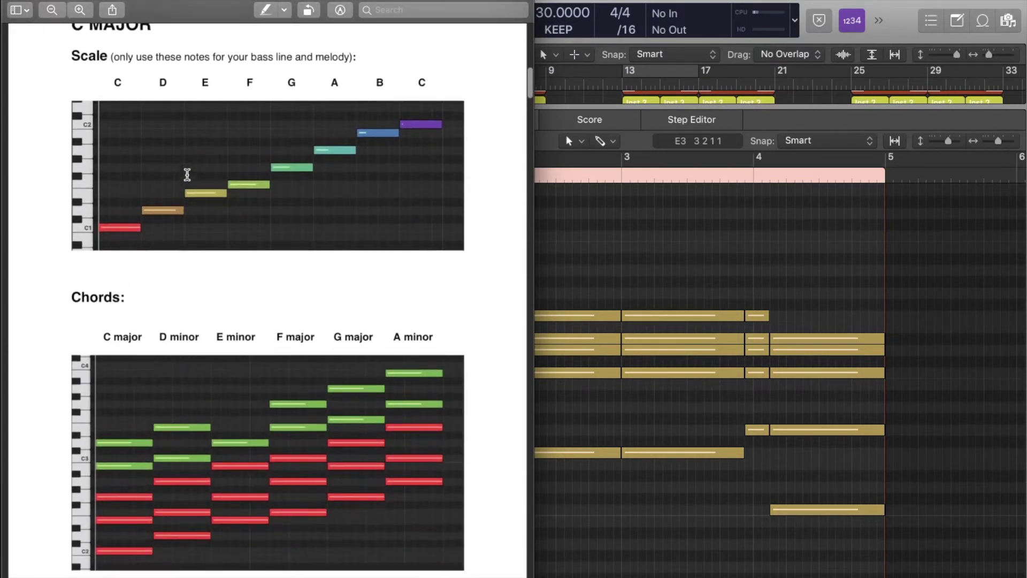
pyautogui.scroll(-20, 186, 174)
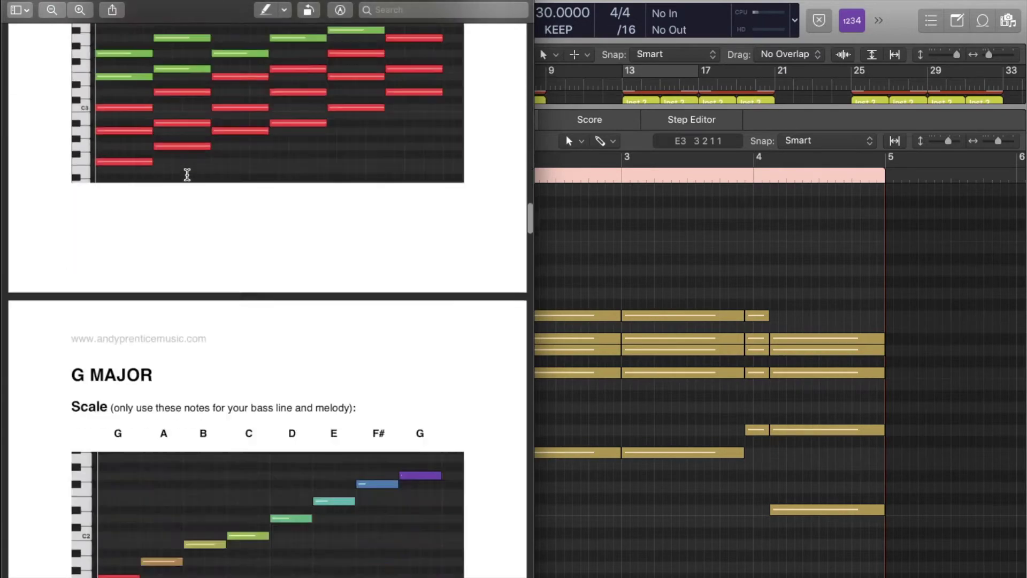
pyautogui.scroll(-20, 187, 175)
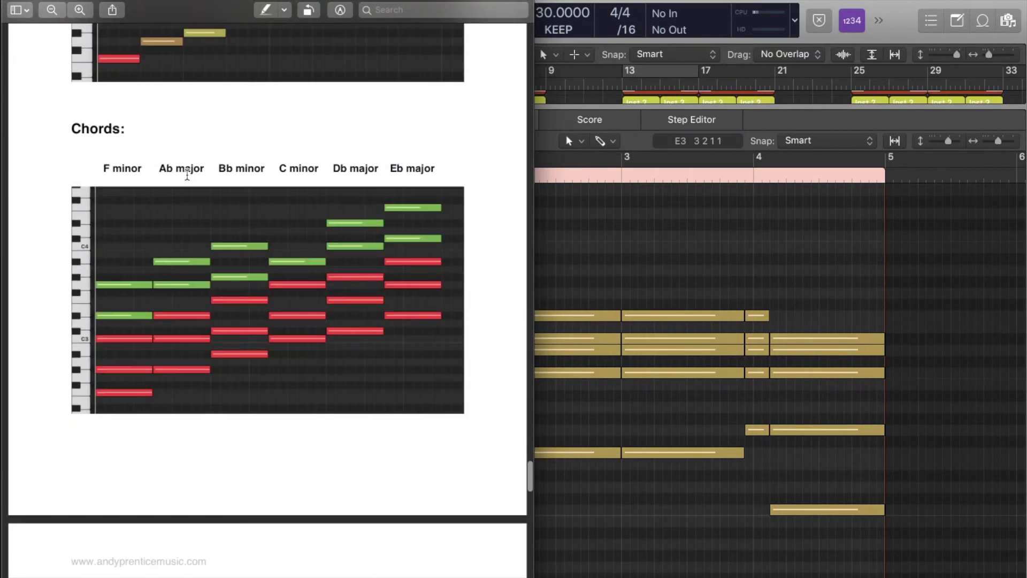
pyautogui.scroll(-20, 187, 174)
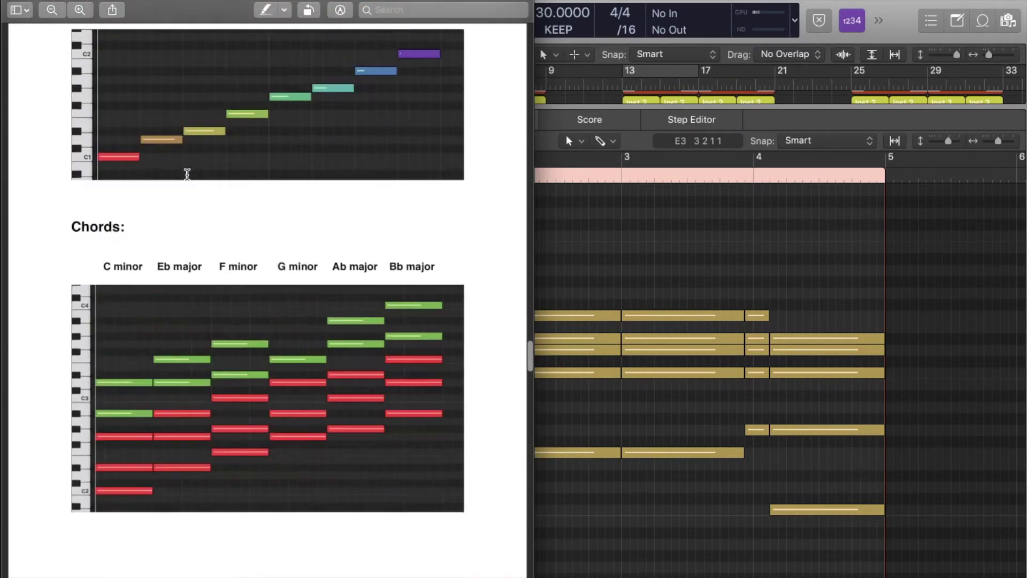
pyautogui.scroll(-20, 187, 175)
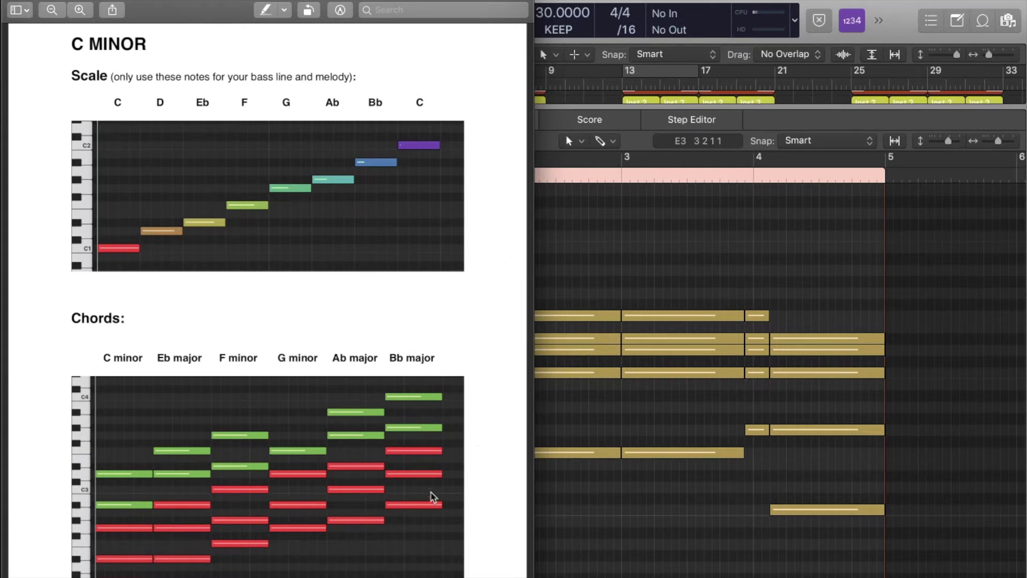
# Switch back to Logic Pro and close the Piano Roll, leaving no region selected.
pyautogui.click(608, 415)
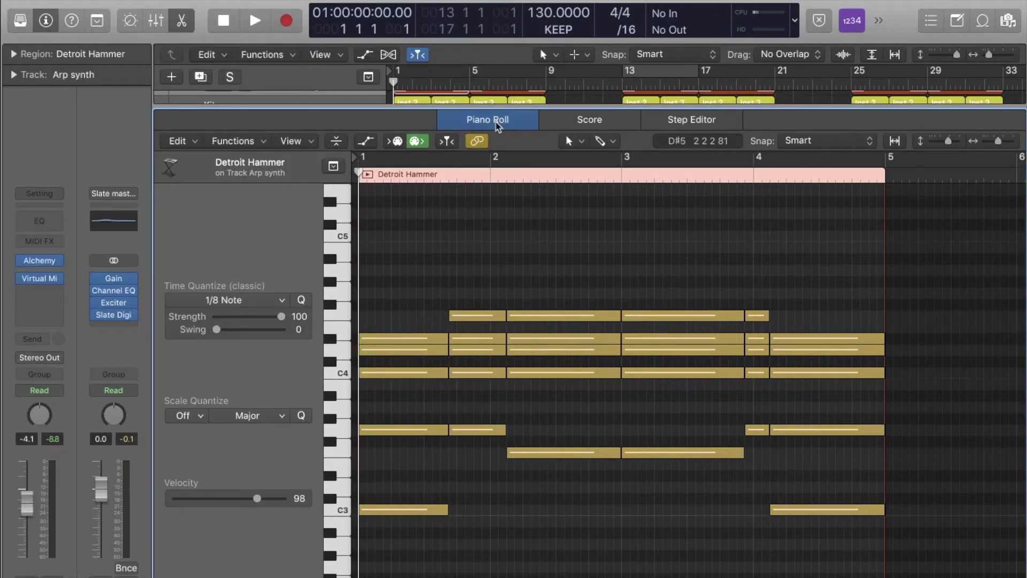
pyautogui.click(498, 121)
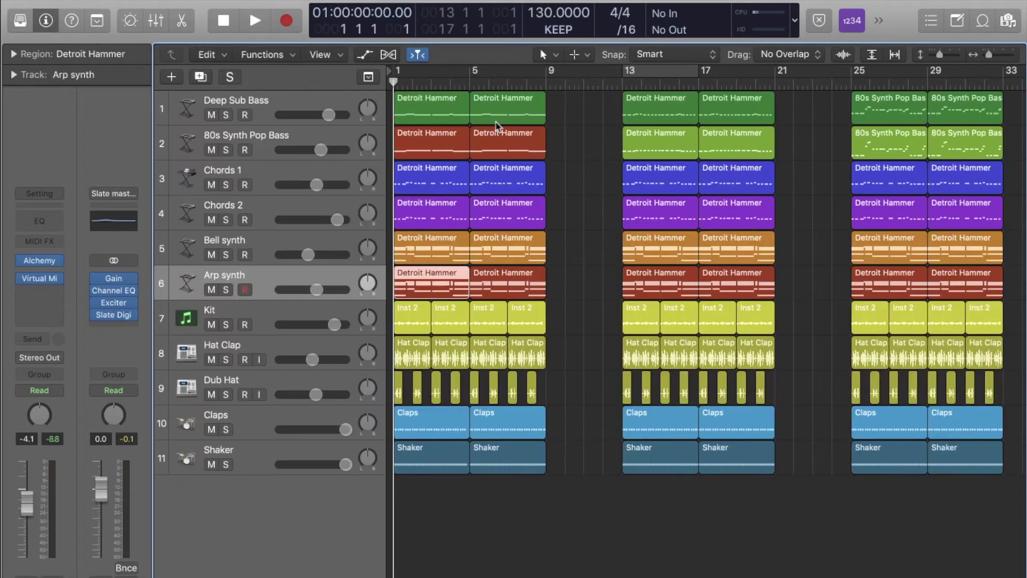
pyautogui.click(572, 285)
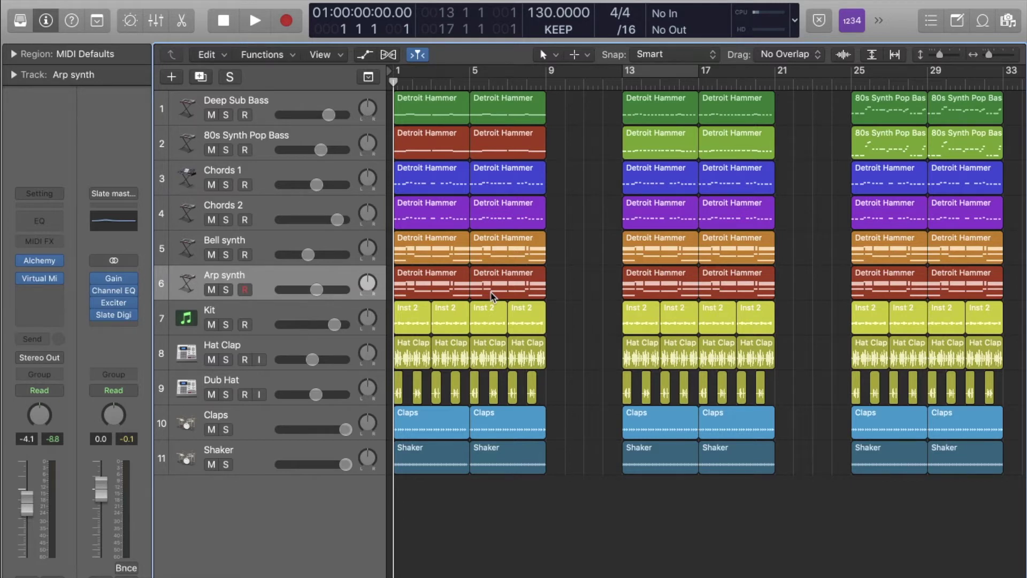
# Replace the first two regions on the 80s Synth Pop Bass track with a copy of the first Arp synth region at bar 1.
pyautogui.moveTo(568, 145); pyautogui.dragTo(466, 141)
pyautogui.press('Delete')
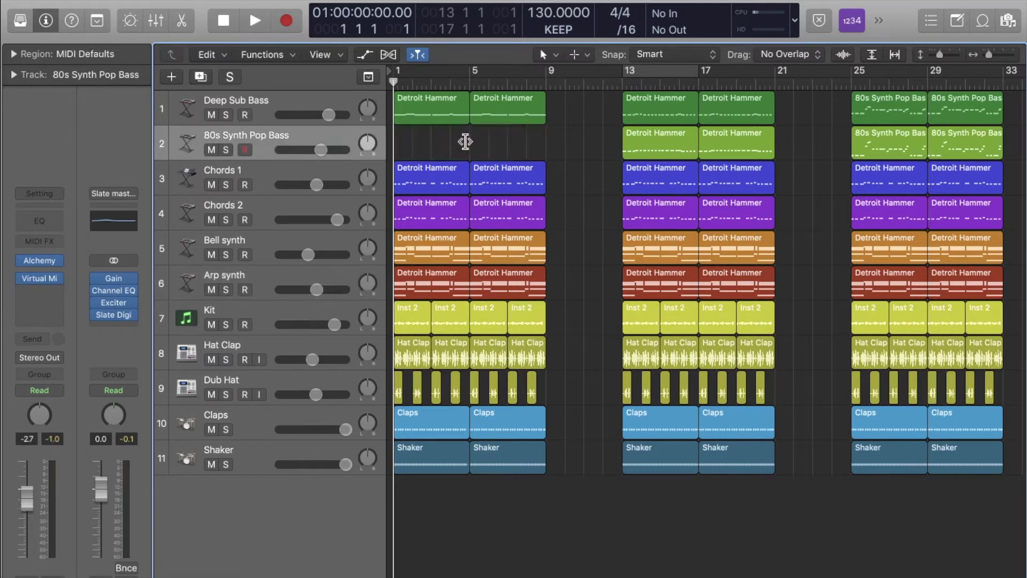
pyautogui.click(433, 277)
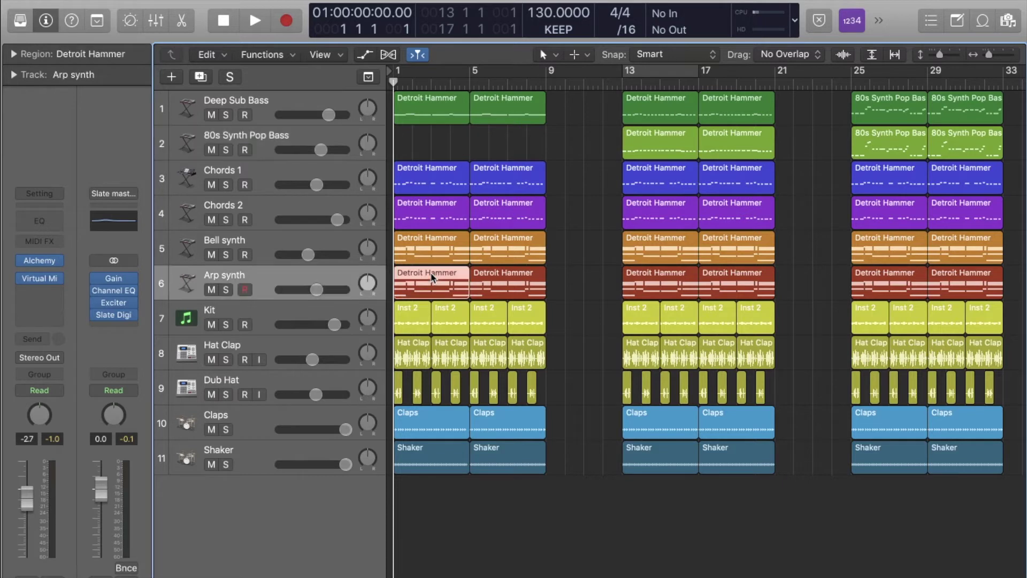
pyautogui.moveTo(432, 277); pyautogui.dragTo(430, 159)
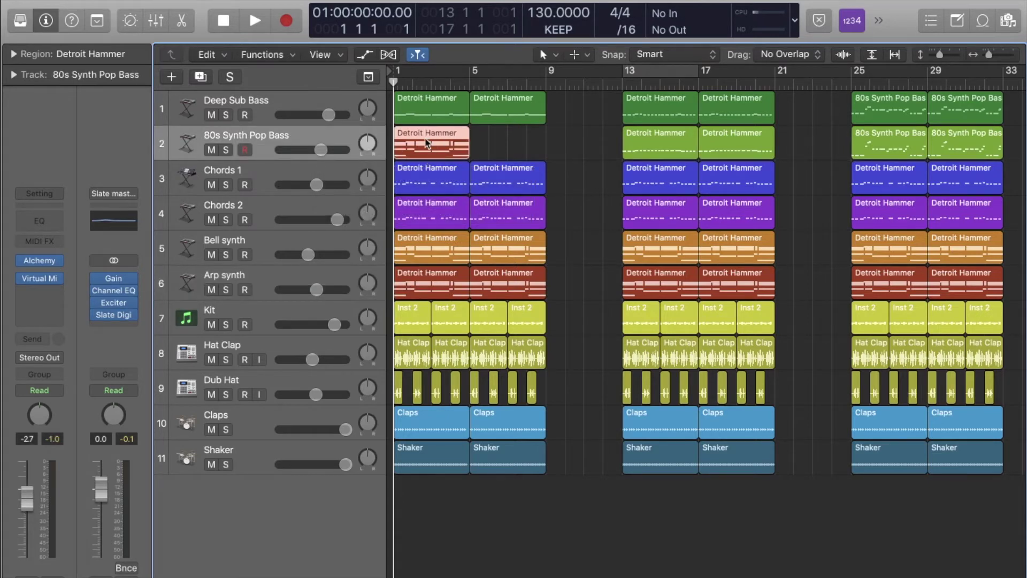
# Solo the 80s Synth Pop Bass track and set a cycle range from bar 1 to bar 5.
pyautogui.click(226, 150)
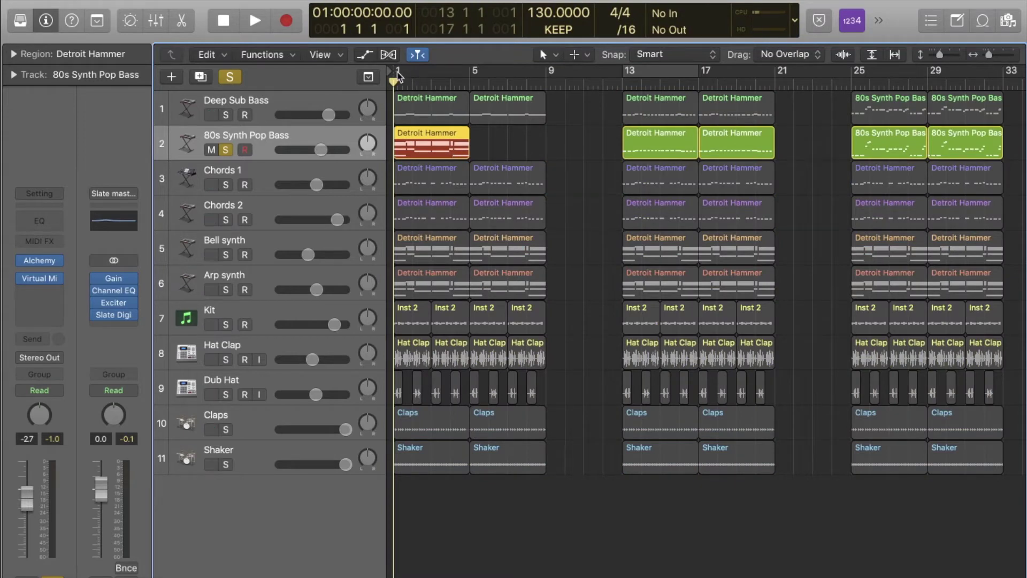
pyautogui.moveTo(400, 75); pyautogui.dragTo(473, 88)
# Open the copied bass region in the Piano Roll and delete all upper chord notes, keeping only the lowest note of each chord.
pyautogui.doubleClick(436, 143)
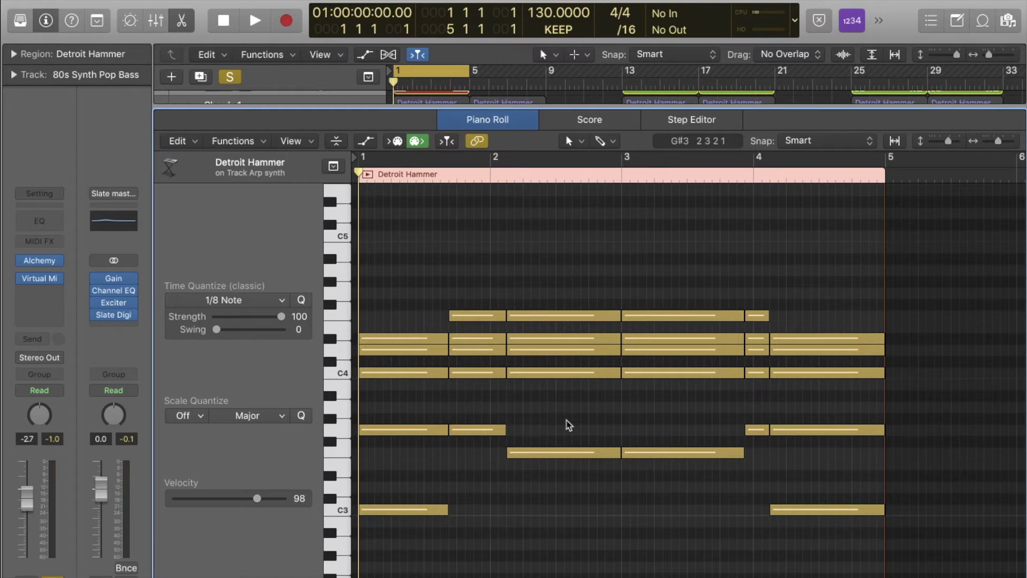
pyautogui.moveTo(383, 321); pyautogui.dragTo(394, 428)
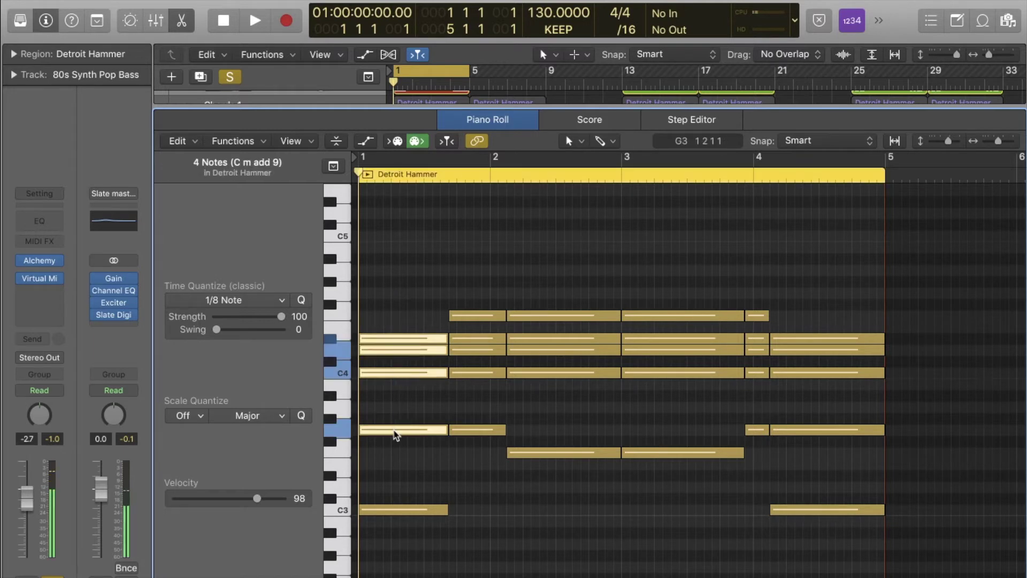
pyautogui.press('Delete')
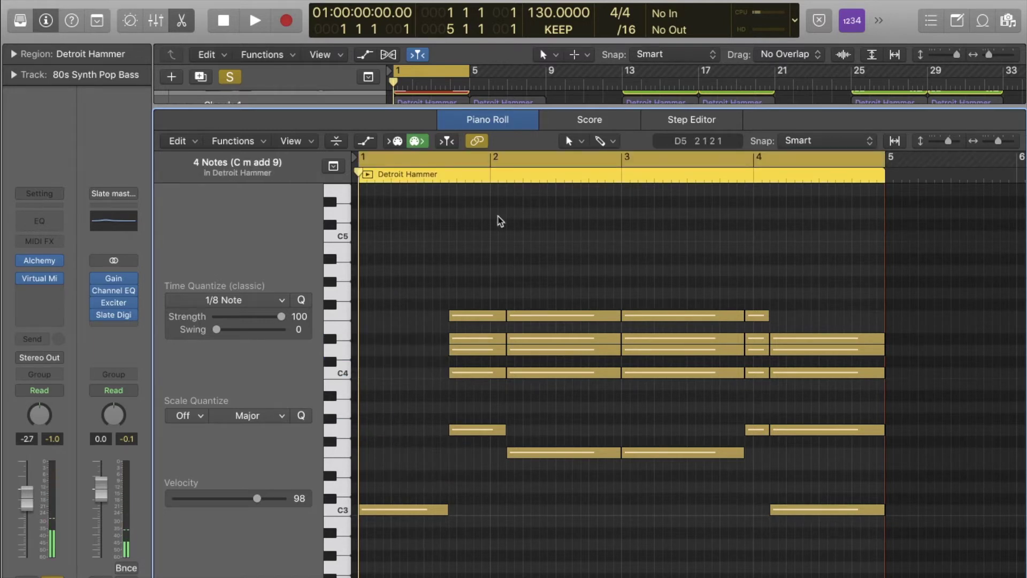
pyautogui.moveTo(479, 291); pyautogui.dragTo(851, 394)
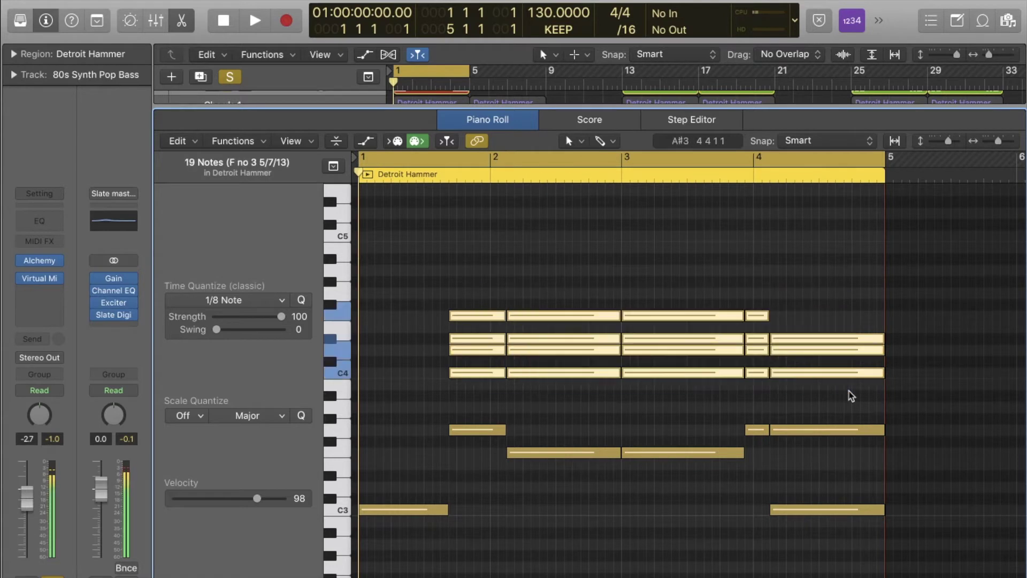
pyautogui.press('Delete')
pyautogui.click(846, 430)
pyautogui.press('Delete')
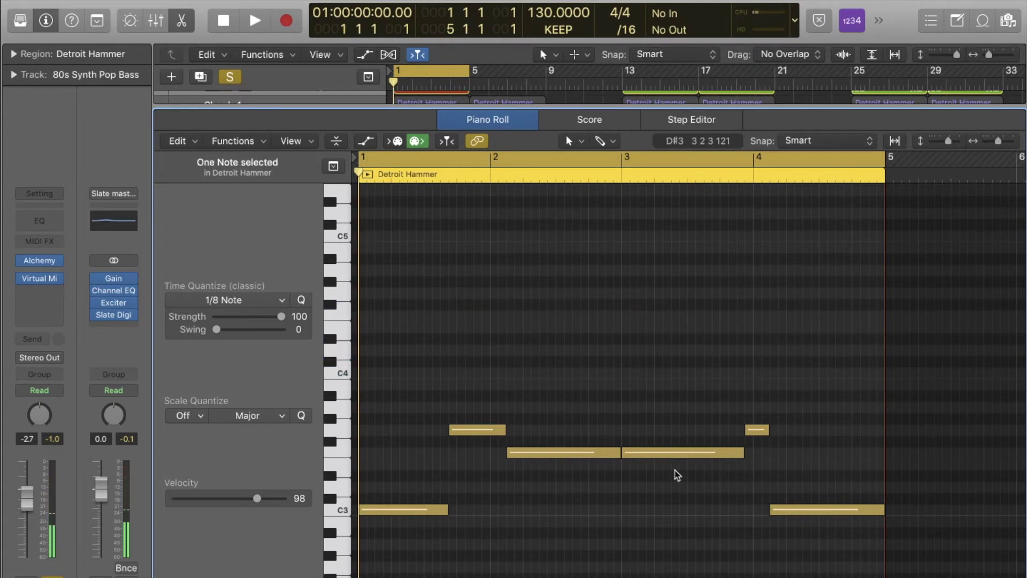
# Audition the C3 pitch of the remaining bass notes in the Piano Roll.
pyautogui.scroll(-2, 676, 474)
pyautogui.scroll(-2, 676, 474)
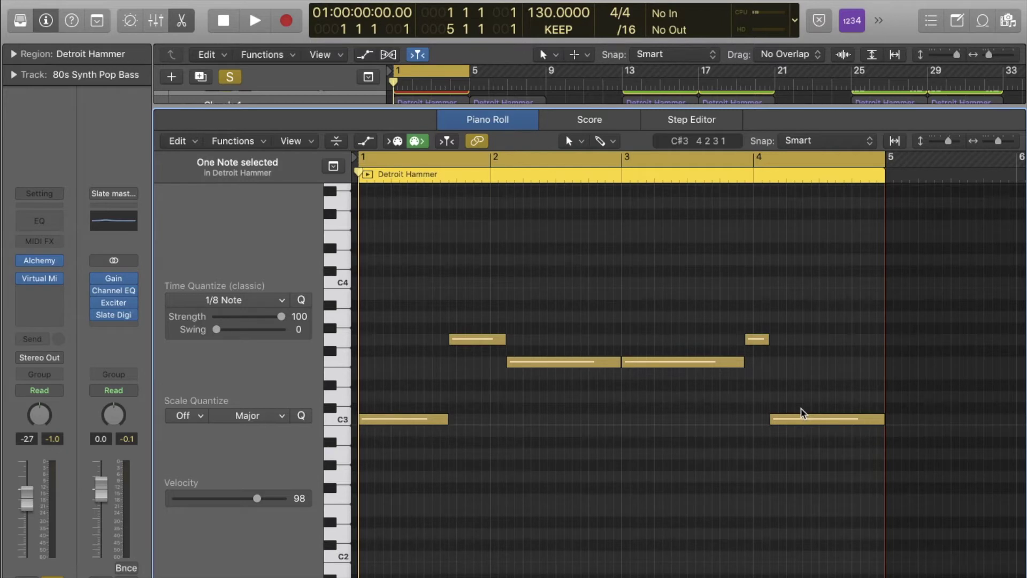
pyautogui.scroll(-4, 802, 413)
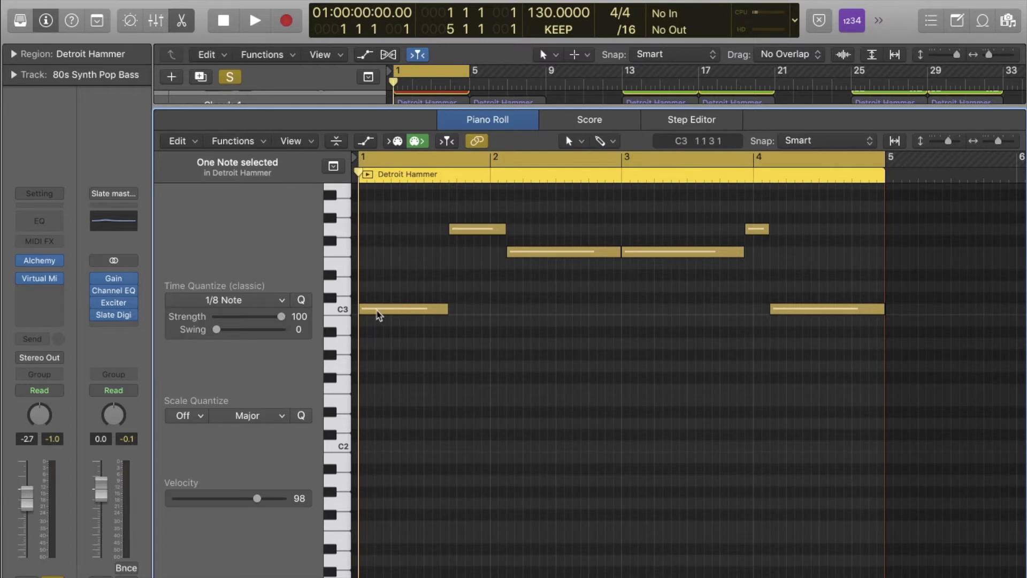
pyautogui.click(345, 306)
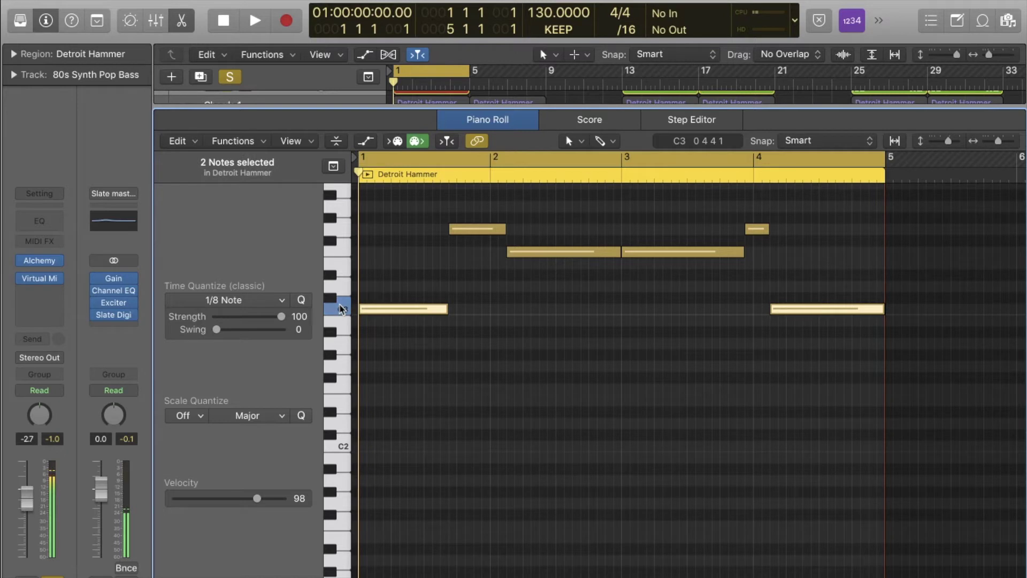
pyautogui.click(619, 402)
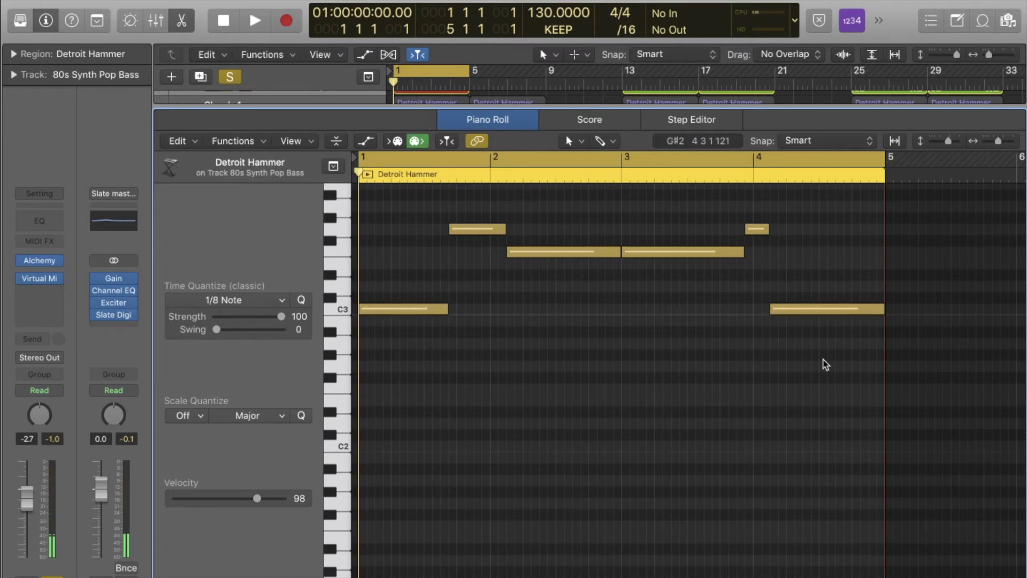
# Transpose all six bass notes down one octave so the C3 notes sit on C2, and audition C2.
pyautogui.moveTo(823, 359); pyautogui.dragTo(433, 216)
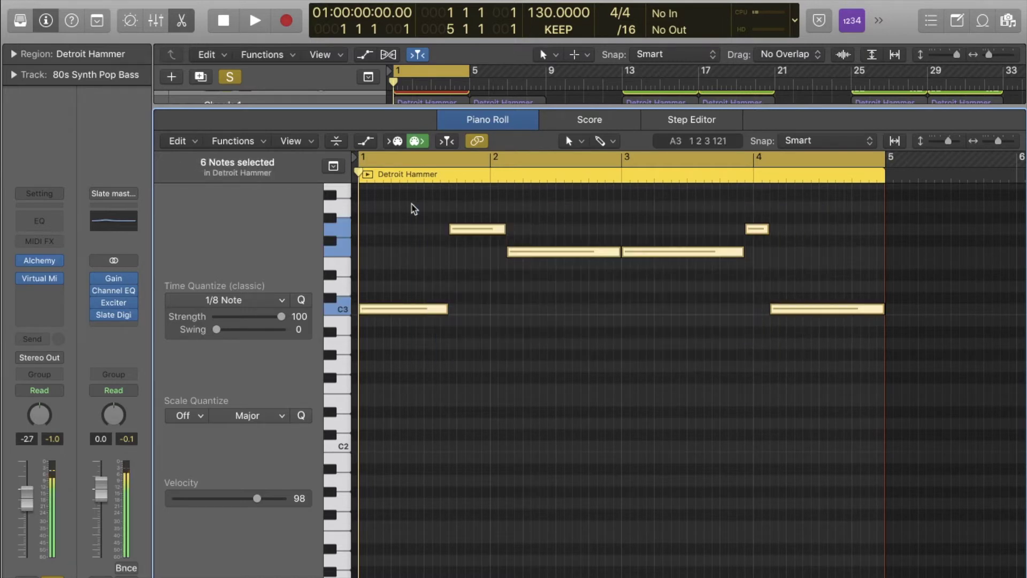
pyautogui.keyDown('shift'); pyautogui.click(414, 310); pyautogui.keyUp('shift')
pyautogui.moveTo(412, 313); pyautogui.dragTo(414, 449)
pyautogui.click(339, 444)
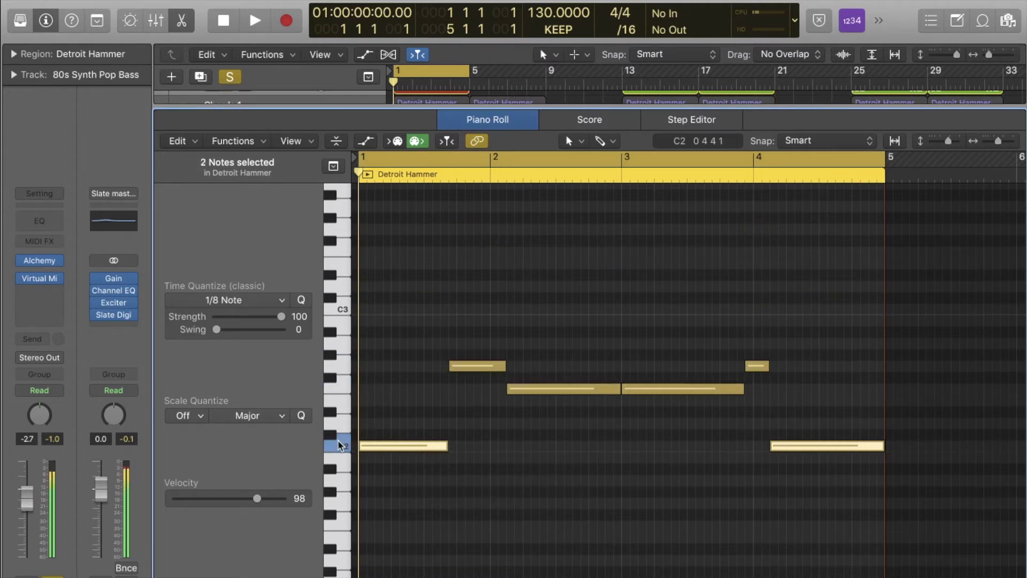
# Move all six bass notes down another octave, placing the C2 notes on C1.
pyautogui.scroll(-5, 592, 452)
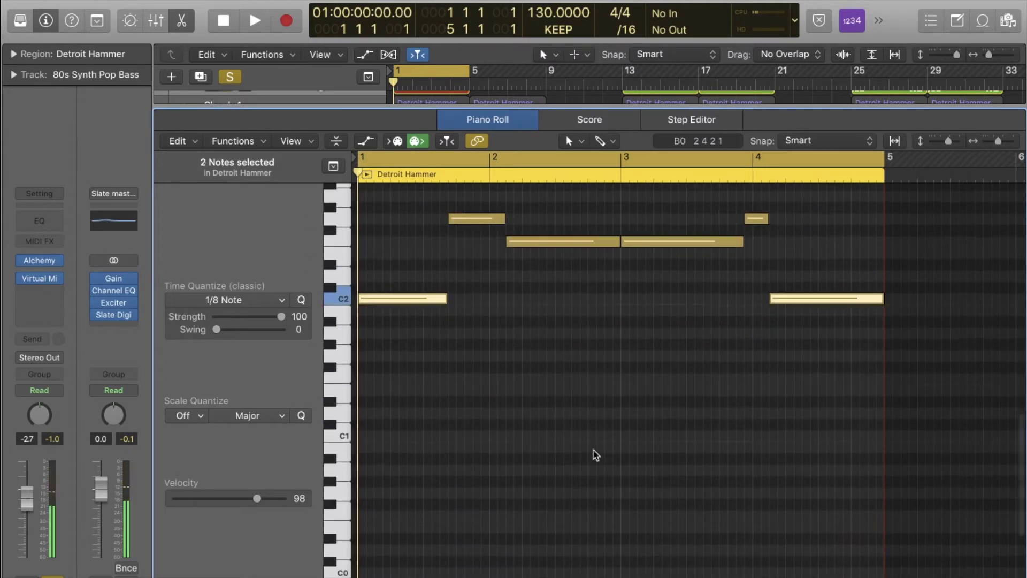
pyautogui.moveTo(838, 356); pyautogui.dragTo(423, 207)
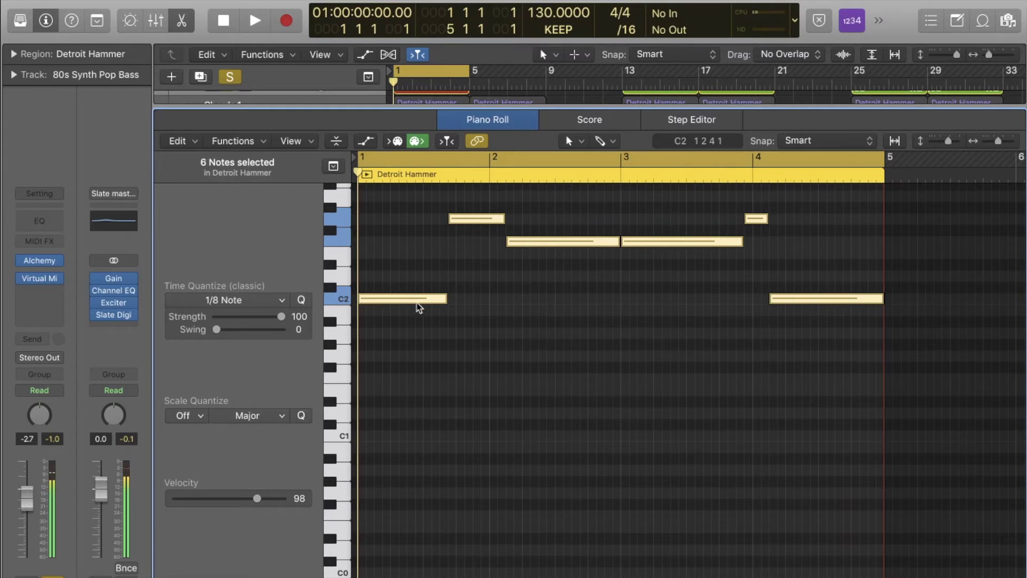
pyautogui.moveTo(415, 304); pyautogui.dragTo(415, 436)
pyautogui.click(488, 440)
# Audition the C1 and C0 pitches to compare the octaves, and close the Piano Roll.
pyautogui.scroll(-3, 491, 440)
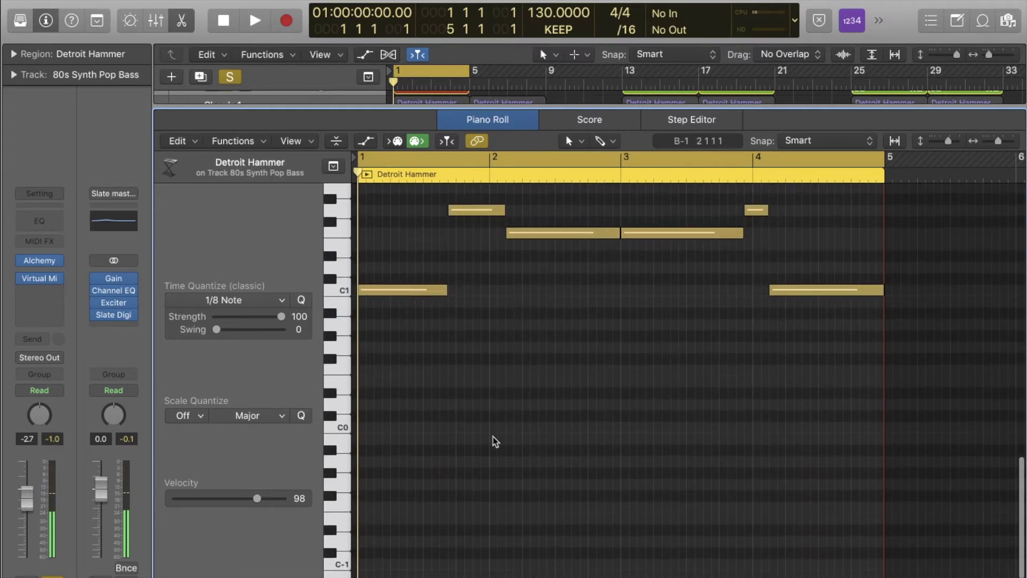
pyautogui.click(340, 292)
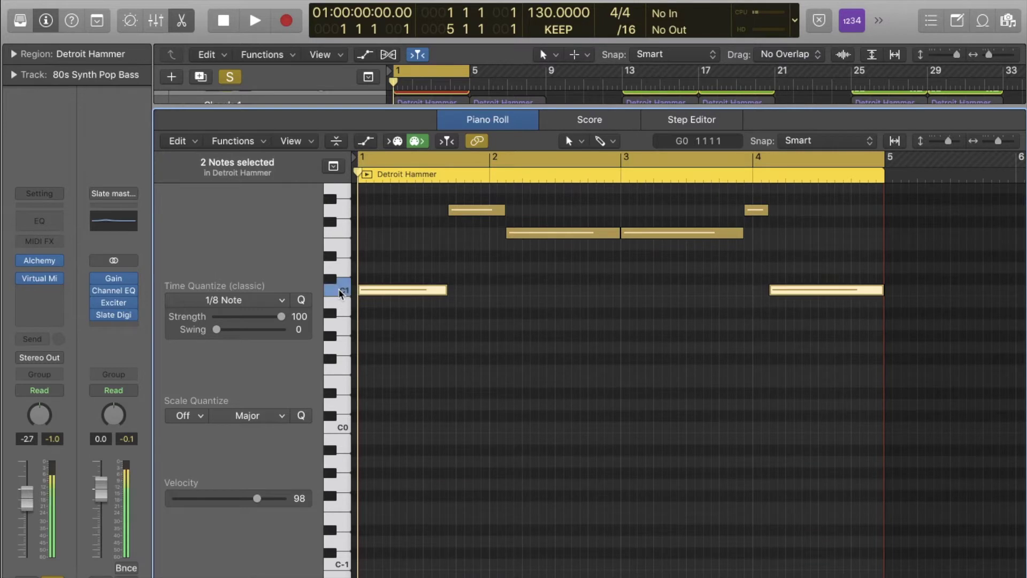
pyautogui.click(340, 428)
pyautogui.click(340, 428)
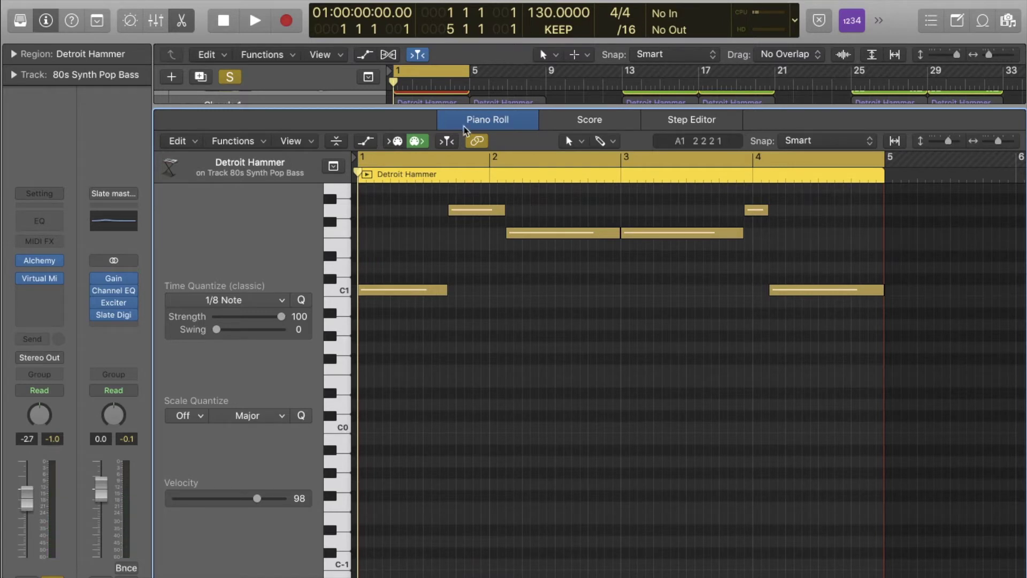
pyautogui.click(479, 125)
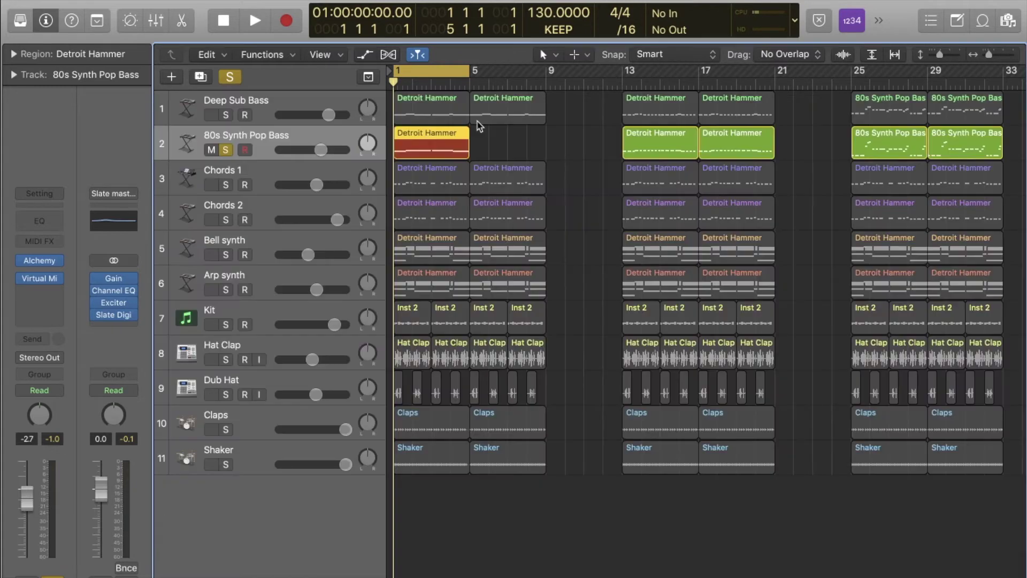
# Mute Deep Sub Bass, unsolo 80s Synth Pop Bass and raise its volume to 0.5 dB while playing the mix.
pyautogui.click(211, 115)
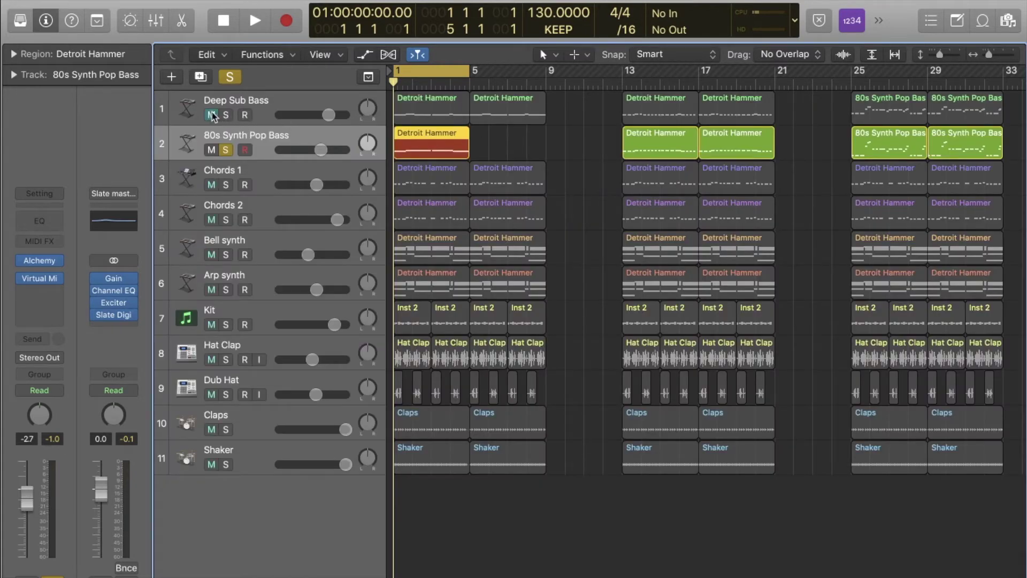
pyautogui.click(225, 150)
pyautogui.press('space')
pyautogui.moveTo(321, 150); pyautogui.dragTo(331, 150)
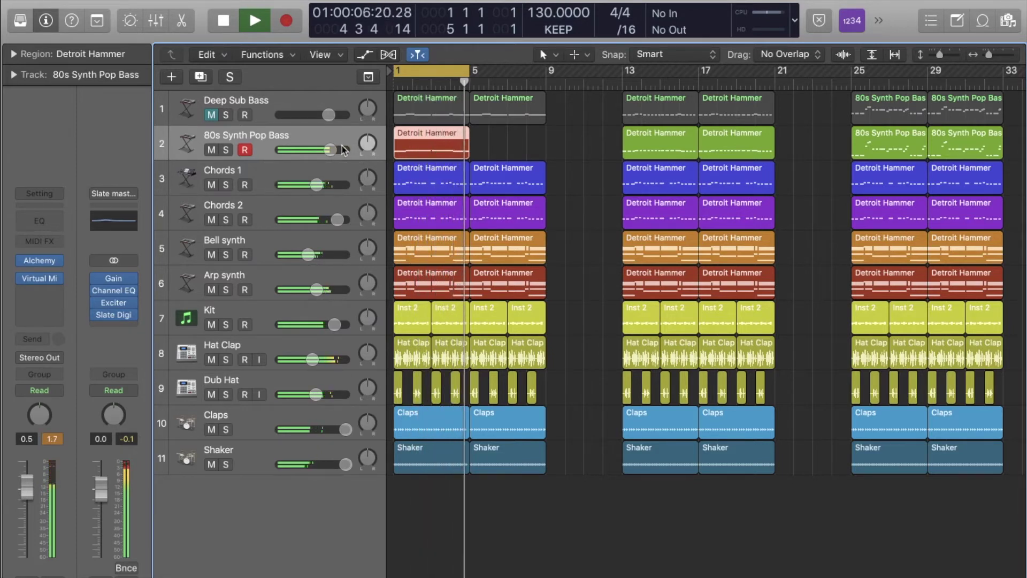
pyautogui.press('space')
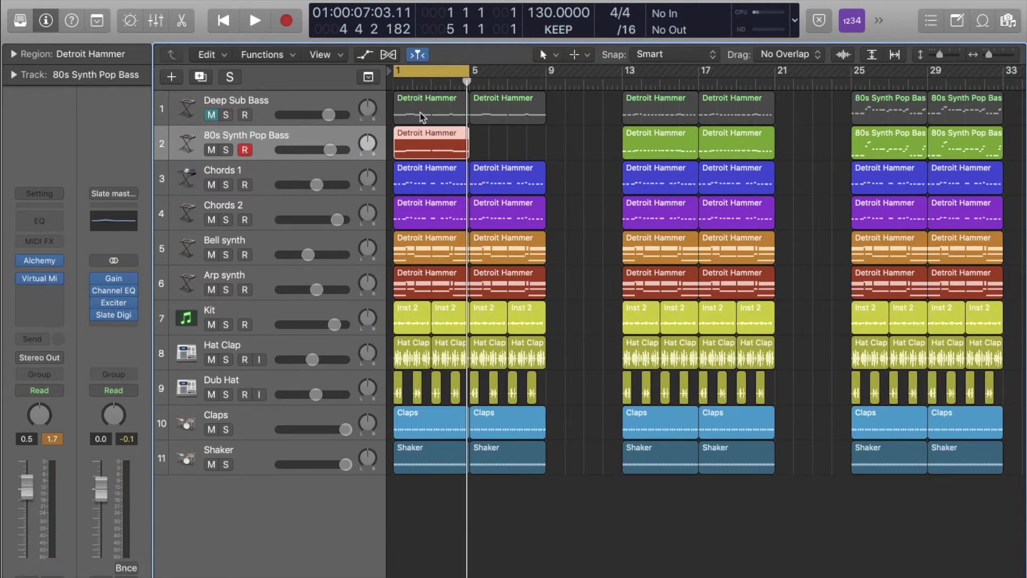
# Unmute Deep Sub Bass, then solo and play both bass tracks from the start, lowering 80s Synth Pop Bass to -0.1 dB.
pyautogui.click(216, 115)
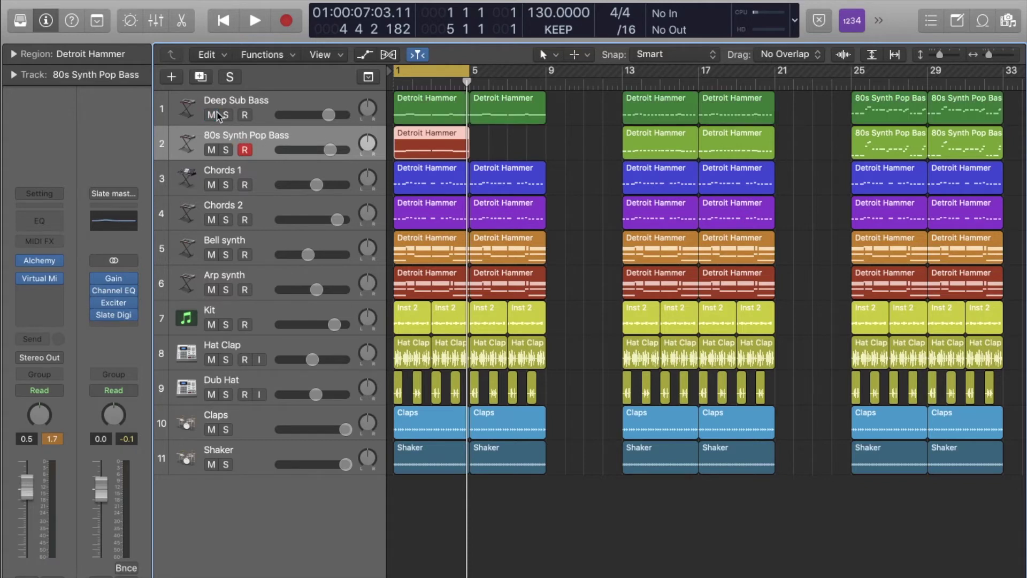
pyautogui.click(226, 115)
pyautogui.click(227, 150)
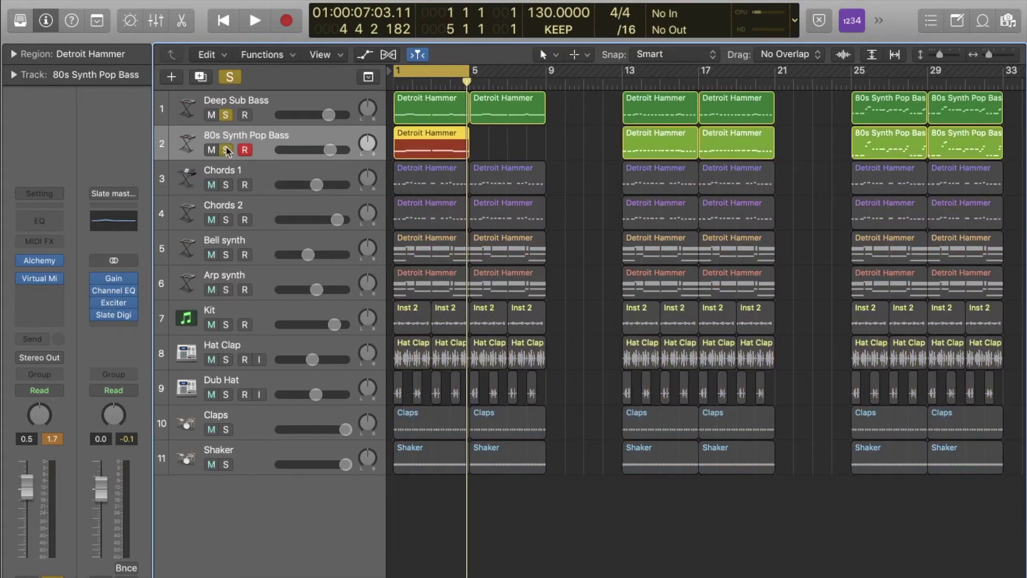
pyautogui.press('Return')
pyautogui.press('space')
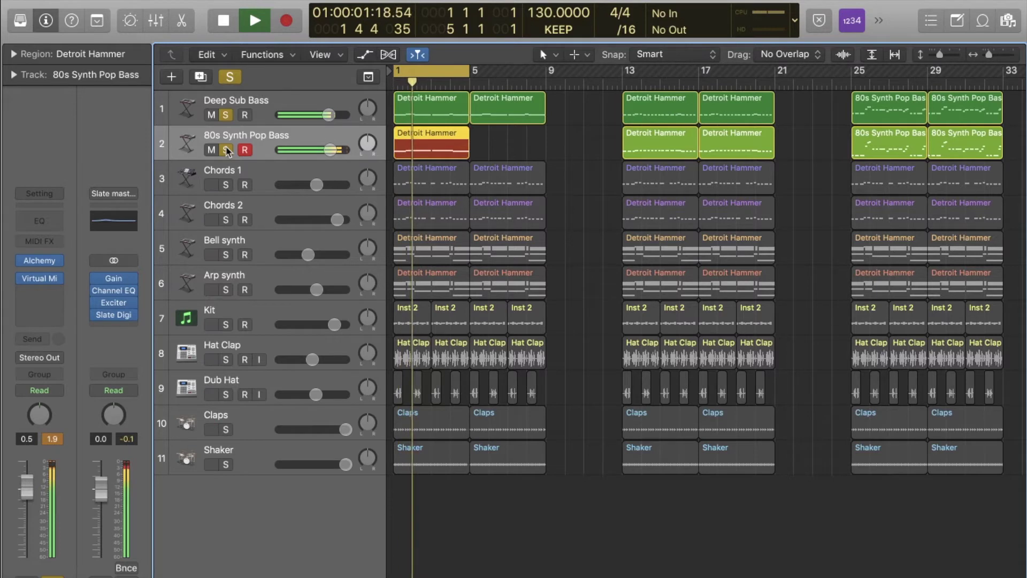
pyautogui.moveTo(329, 152); pyautogui.dragTo(327, 153)
pyautogui.press('space')
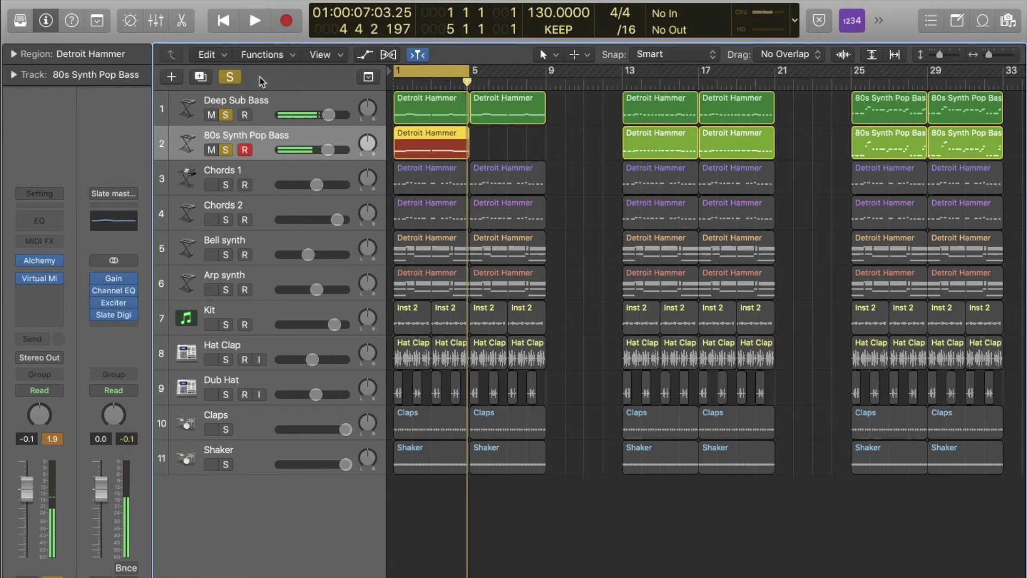
# Clear all track solos and play the full mix from the start, resetting the bass channel's peak level.
pyautogui.click(234, 78)
pyautogui.press('Return')
pyautogui.press('space')
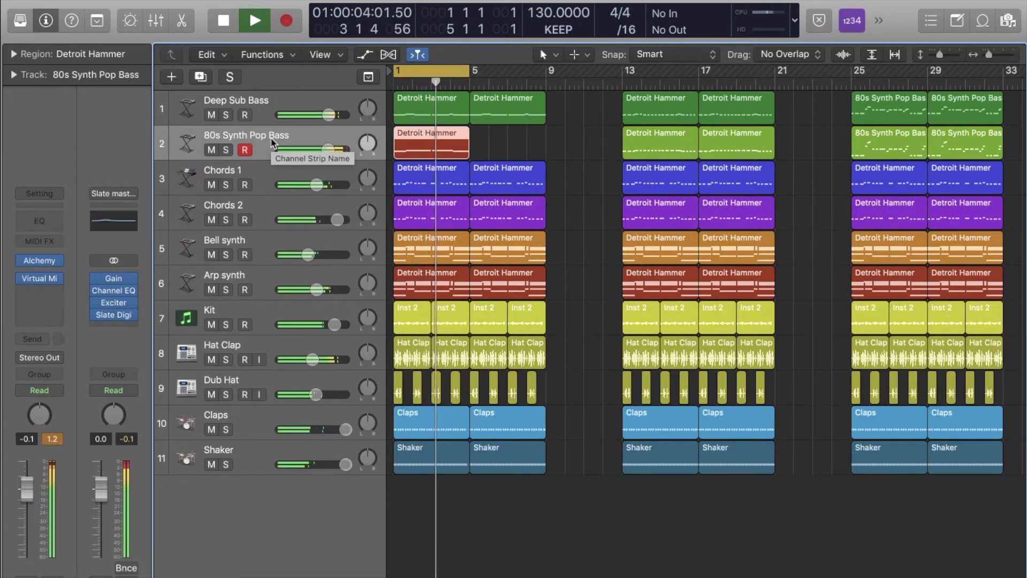
pyautogui.click(53, 438)
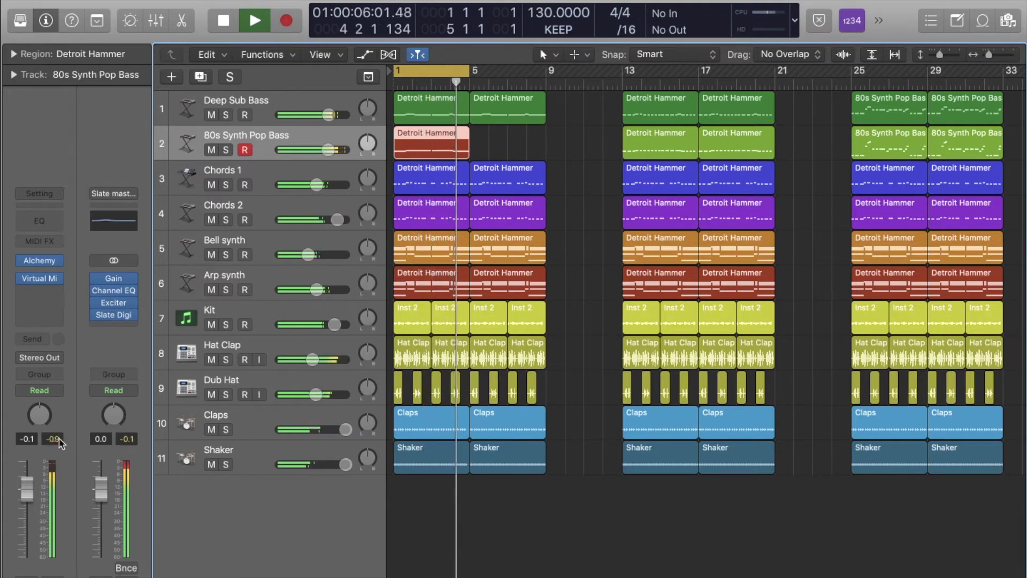
pyautogui.press('space')
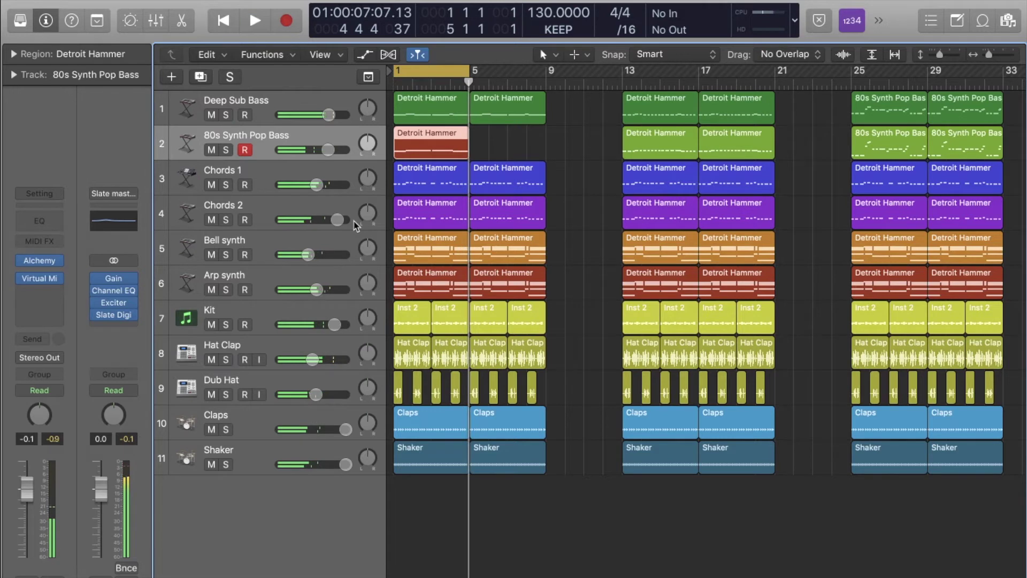
# Turn off the cycle range and copy the 80s Synth Pop Bass region from bar 1 to bar 5.
pyautogui.click(426, 74)
pyautogui.moveTo(430, 142); pyautogui.dragTo(507, 145)
pyautogui.press('alt')
# Move the playhead to bar 12 and consult the C minor scale and chord reference.
pyautogui.hscroll(5, 567, 234)
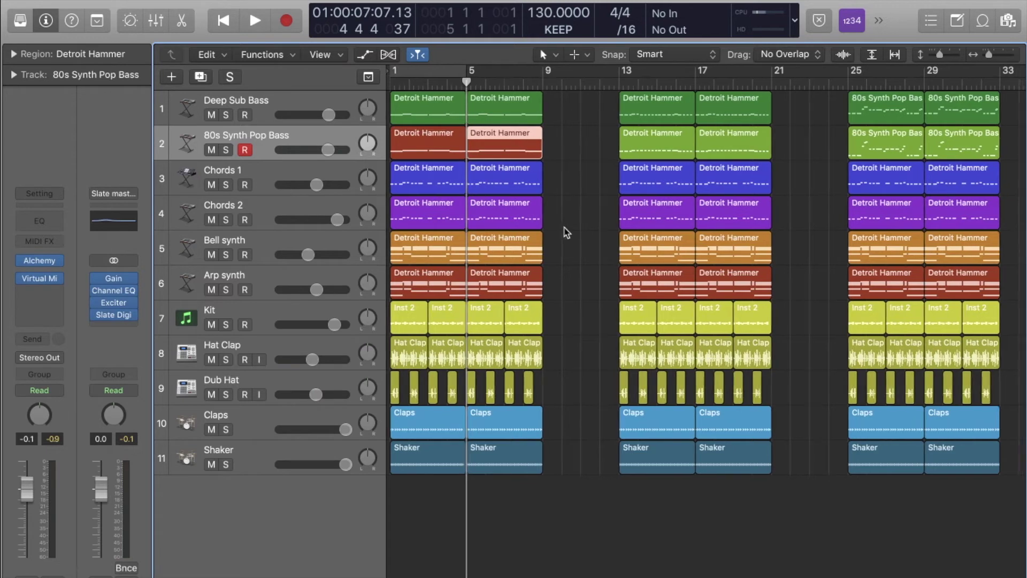
pyautogui.hscroll(-3, 566, 233)
pyautogui.hscroll(2, 566, 233)
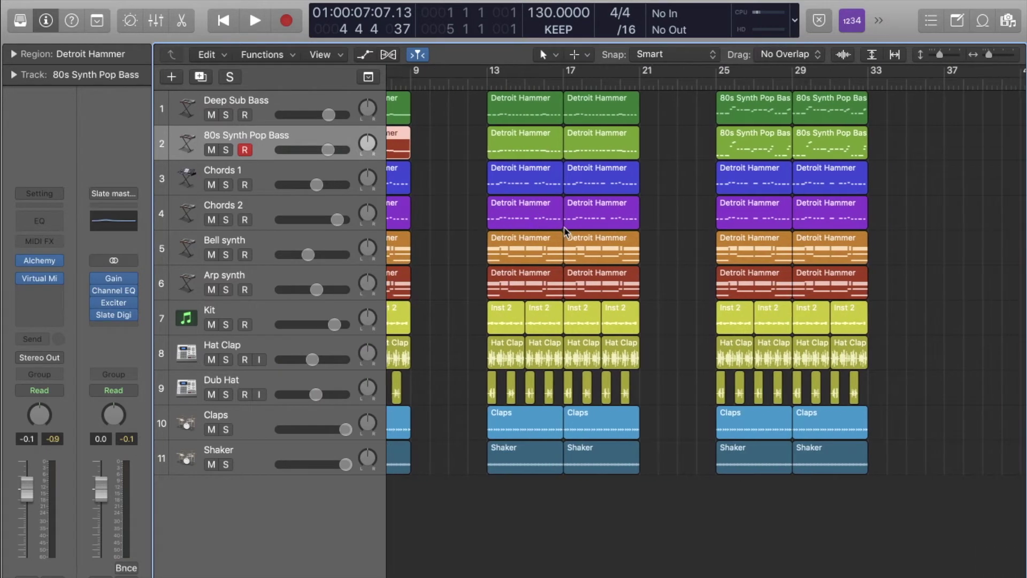
pyautogui.click(465, 84)
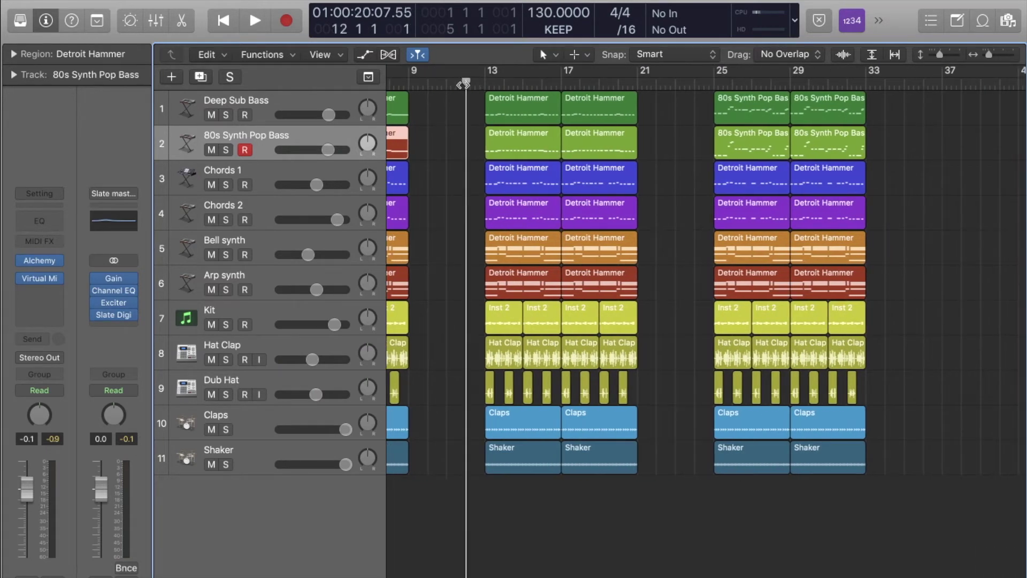
pyautogui.hscroll(-5, 454, 214)
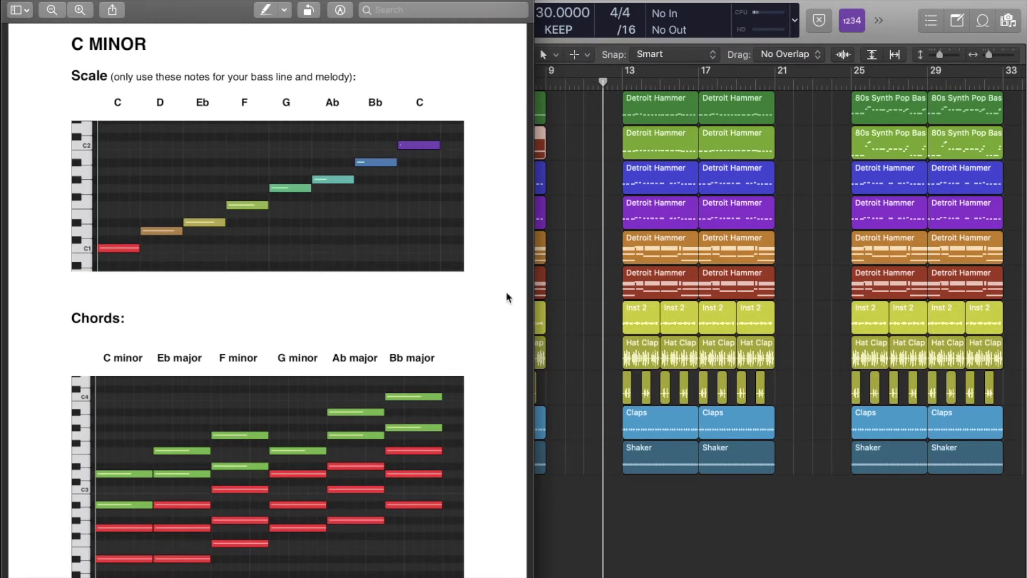
pyautogui.click(578, 244)
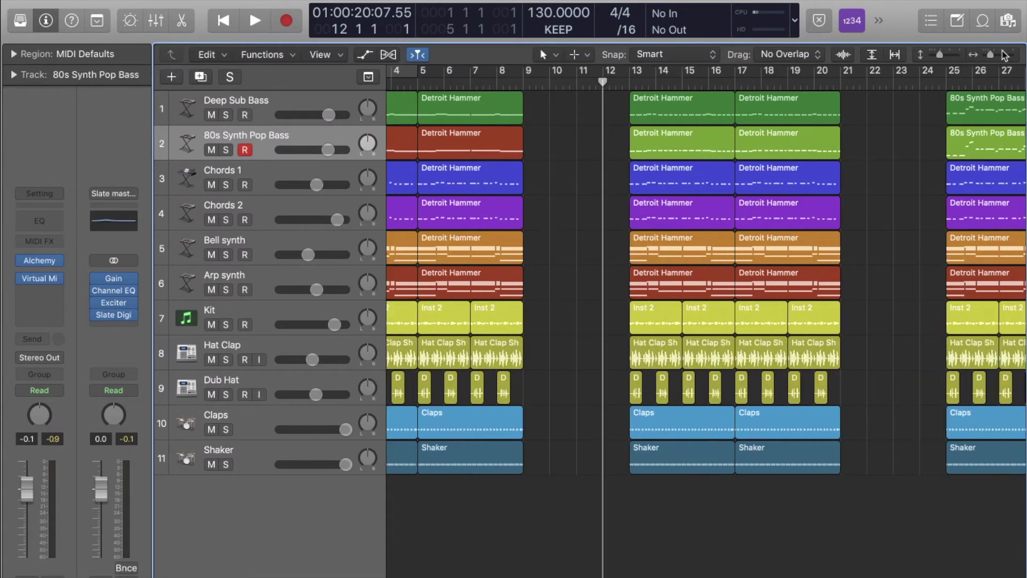
pyautogui.press('z')
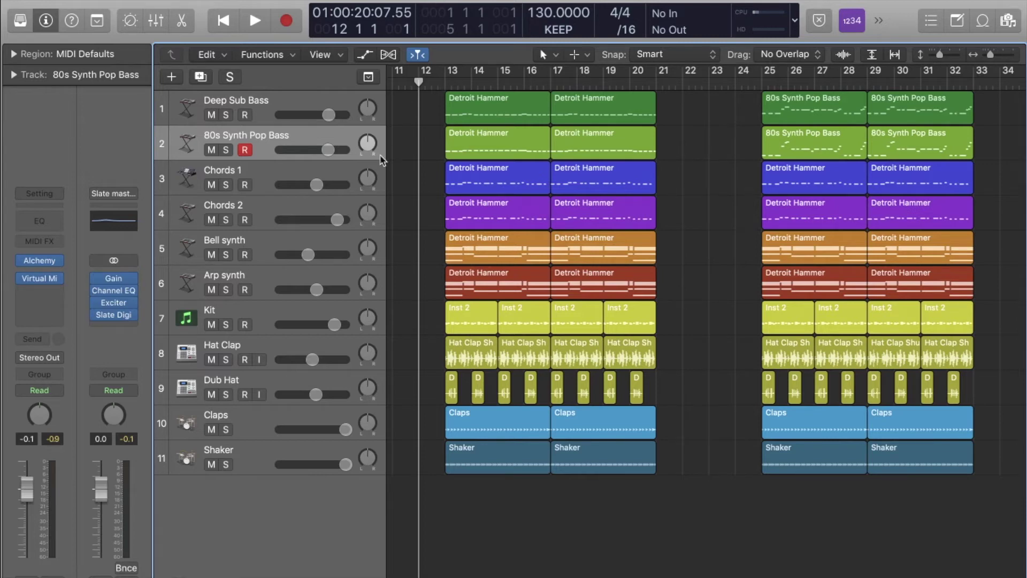
# Check the bar 13 bass region's notes, then solo 80s Synth Pop Bass and play it with cycle set from bar 13 to 17.
pyautogui.doubleClick(486, 149)
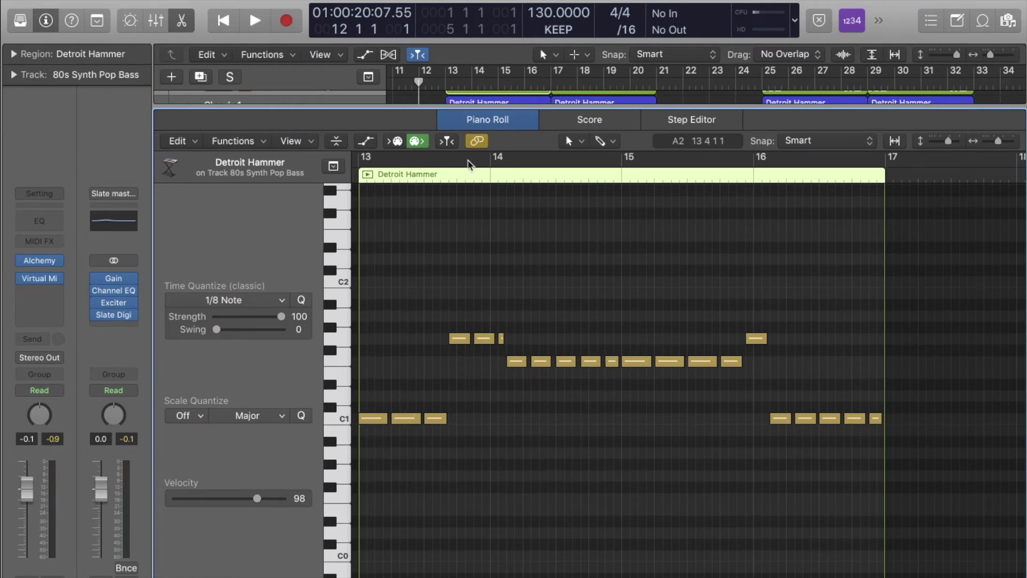
pyautogui.click(473, 121)
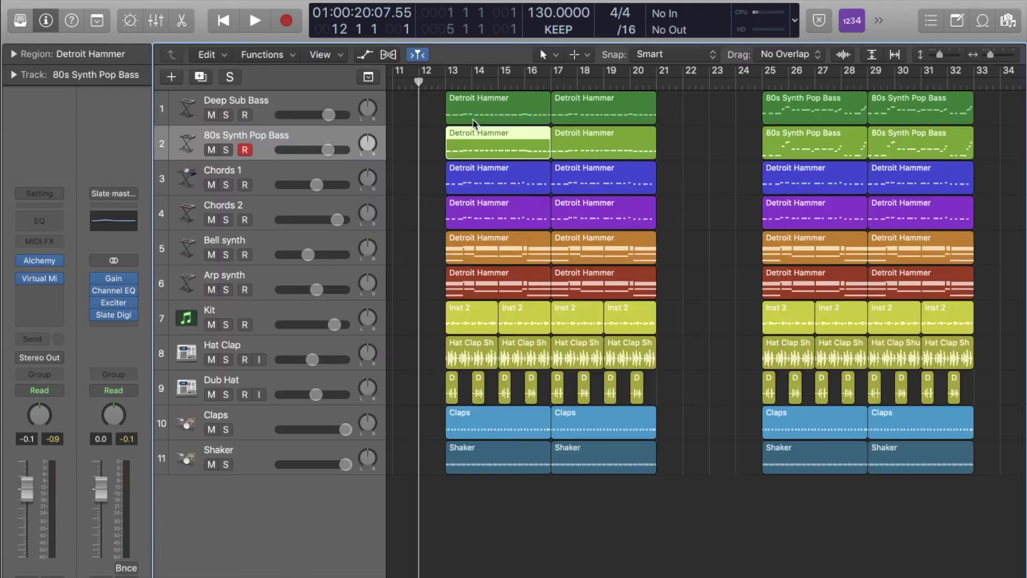
pyautogui.click(225, 150)
pyautogui.moveTo(448, 73); pyautogui.dragTo(544, 79)
pyautogui.press('space')
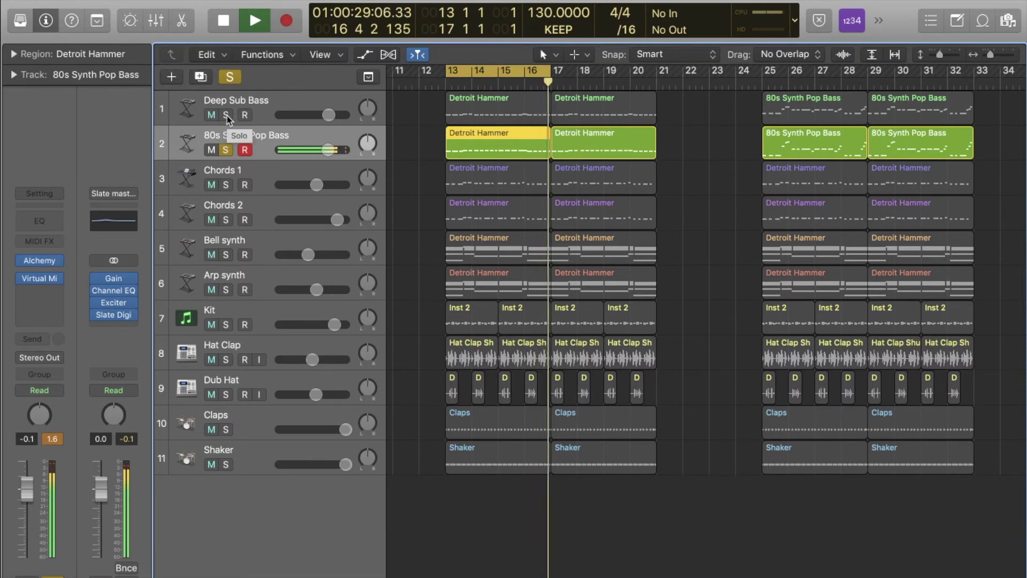
pyautogui.press('space')
# Unsolo 80s Synth Pop Bass and examine the rhythm and pitches of its bar 13 region in the Piano Roll.
pyautogui.click(225, 150)
pyautogui.click(422, 160)
pyautogui.doubleClick(477, 155)
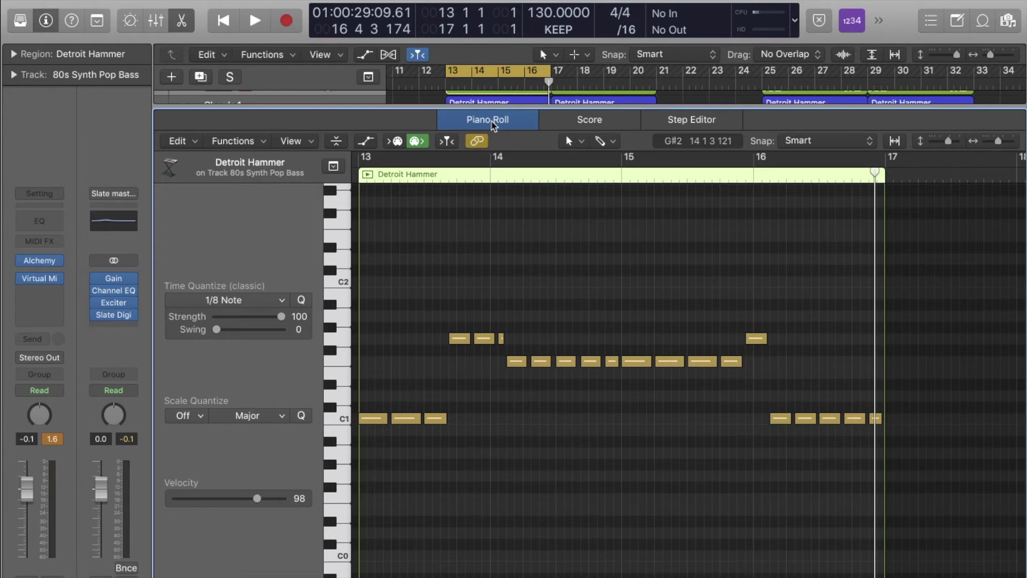
pyautogui.scroll(2, 532, 337)
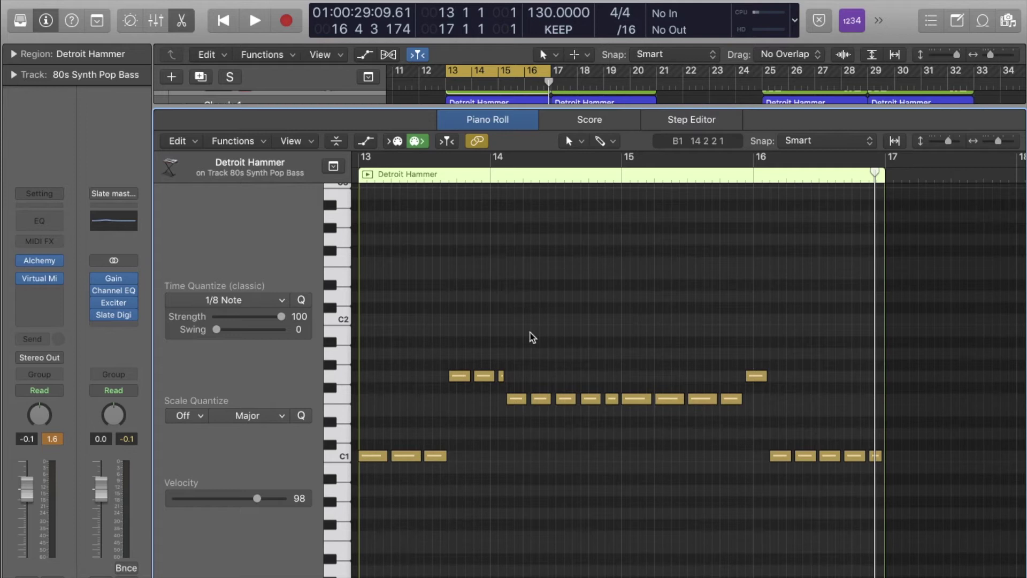
pyautogui.click(512, 123)
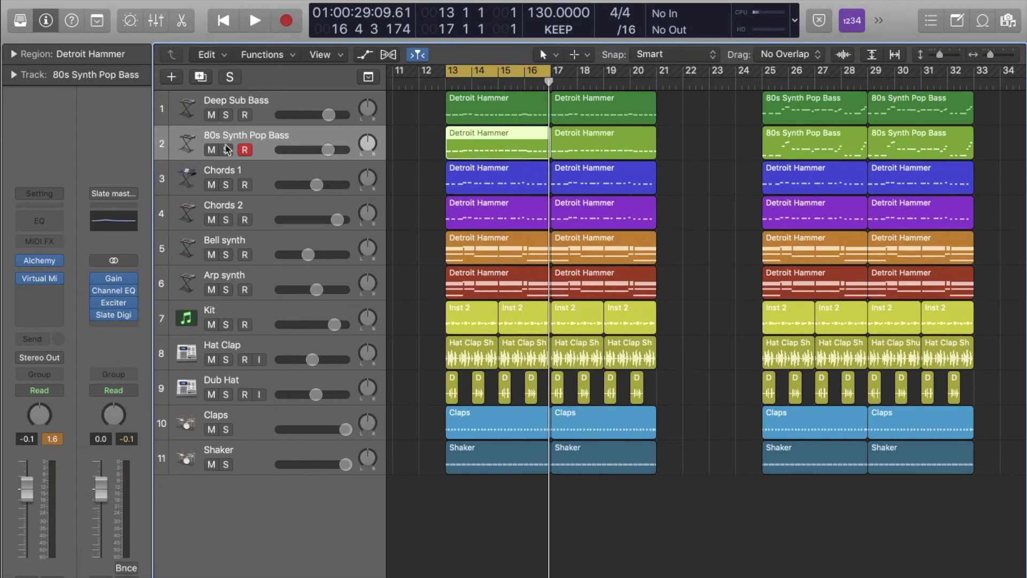
# Solo both bass tracks and the five drum tracks from Kit to Shaker, and play the cycled section.
pyautogui.moveTo(227, 152); pyautogui.dragTo(225, 119)
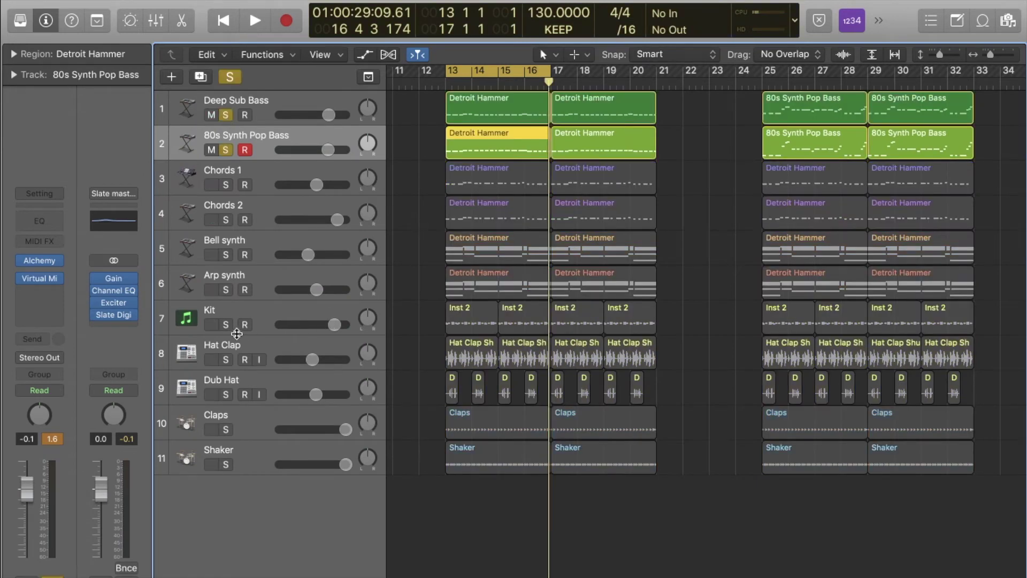
pyautogui.moveTo(225, 325); pyautogui.dragTo(226, 473)
pyautogui.press('space')
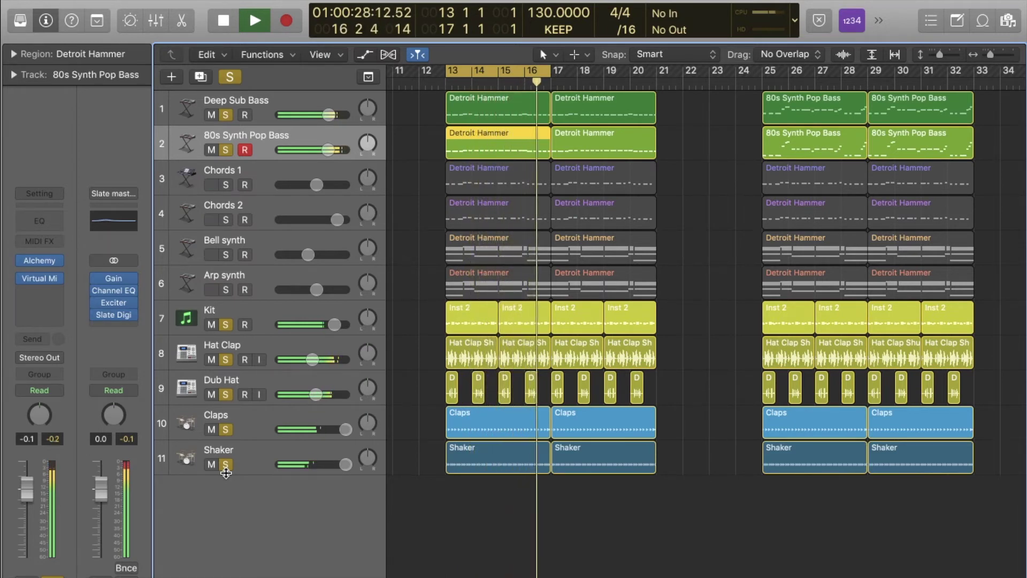
pyautogui.press('space')
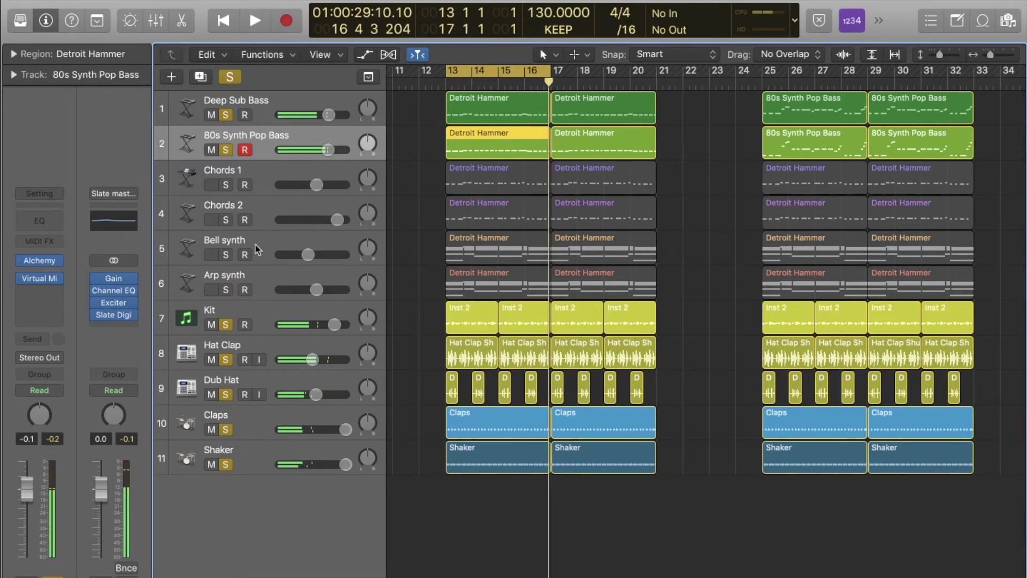
# Solo the chord and synth tracks too, clear all solos, and play the cycled section with the full mix.
pyautogui.moveTo(226, 185); pyautogui.dragTo(227, 289)
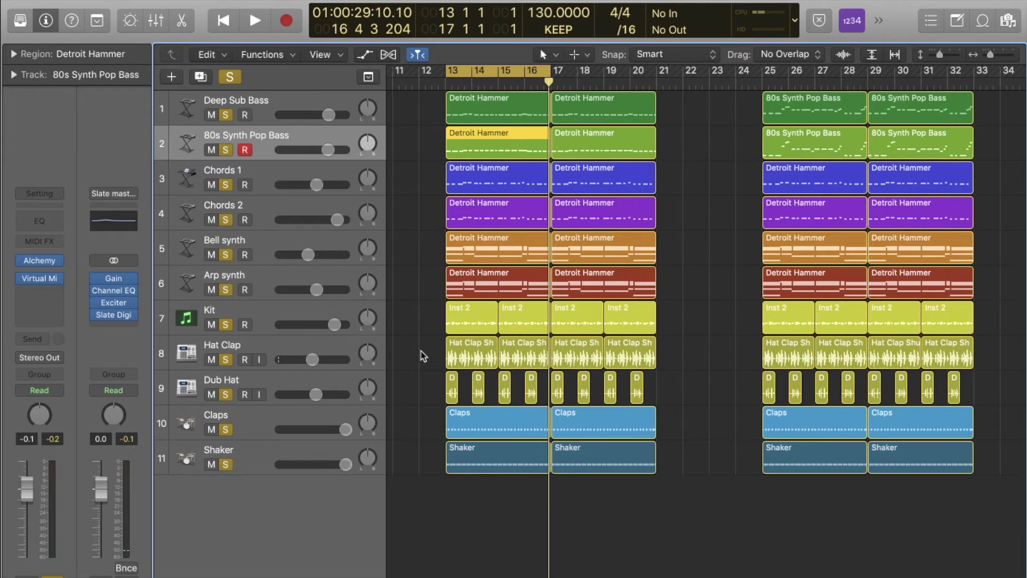
pyautogui.click(230, 77)
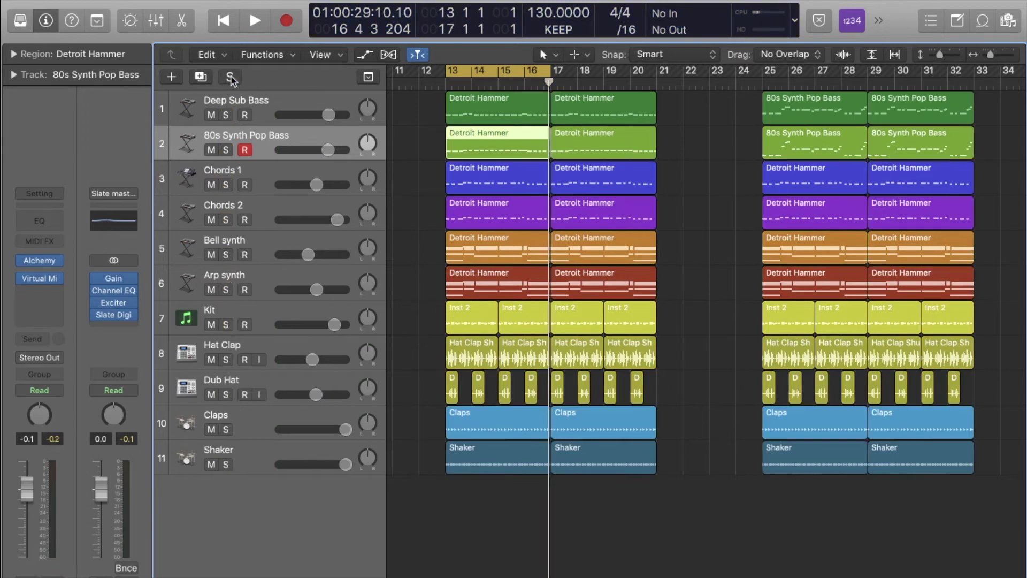
pyautogui.click(429, 218)
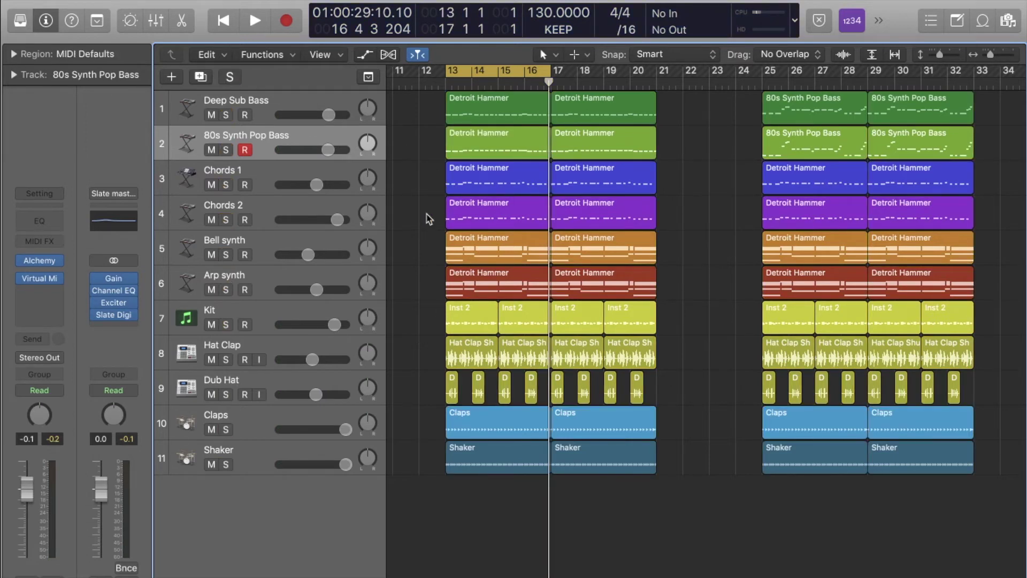
pyautogui.hscroll(-10, 428, 218)
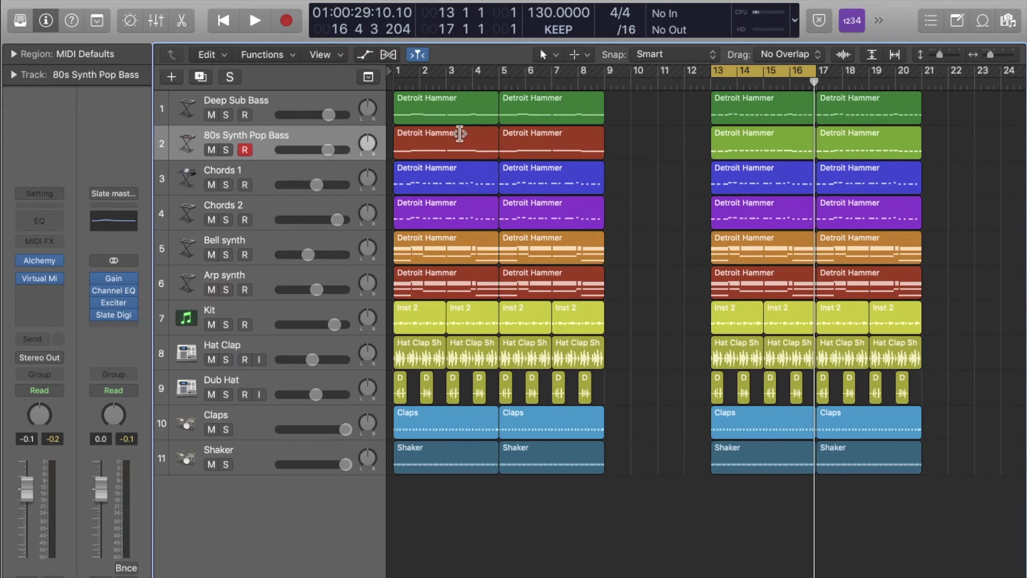
pyautogui.press('space')
pyautogui.hscroll(8, 648, 261)
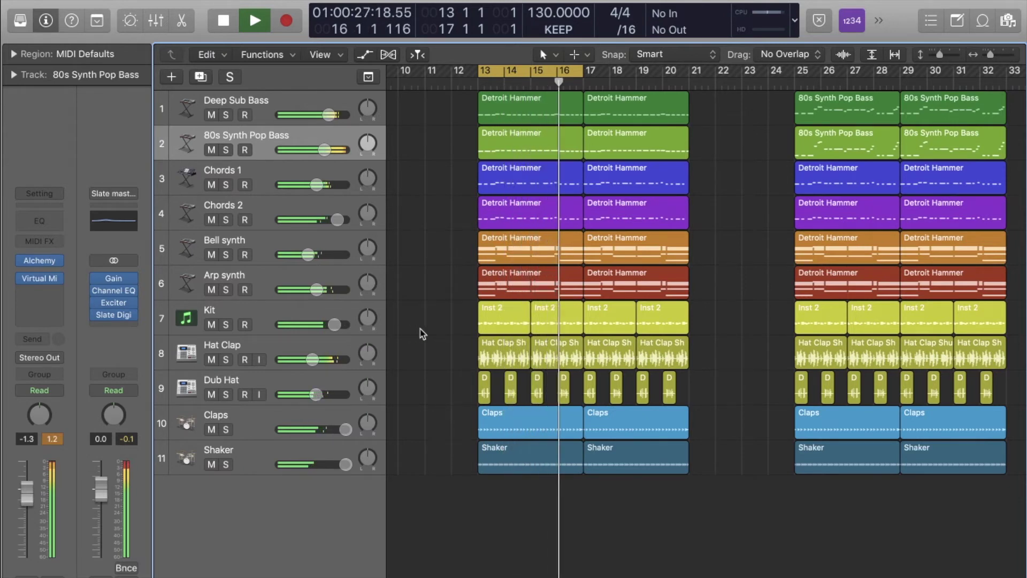
pyautogui.press('space')
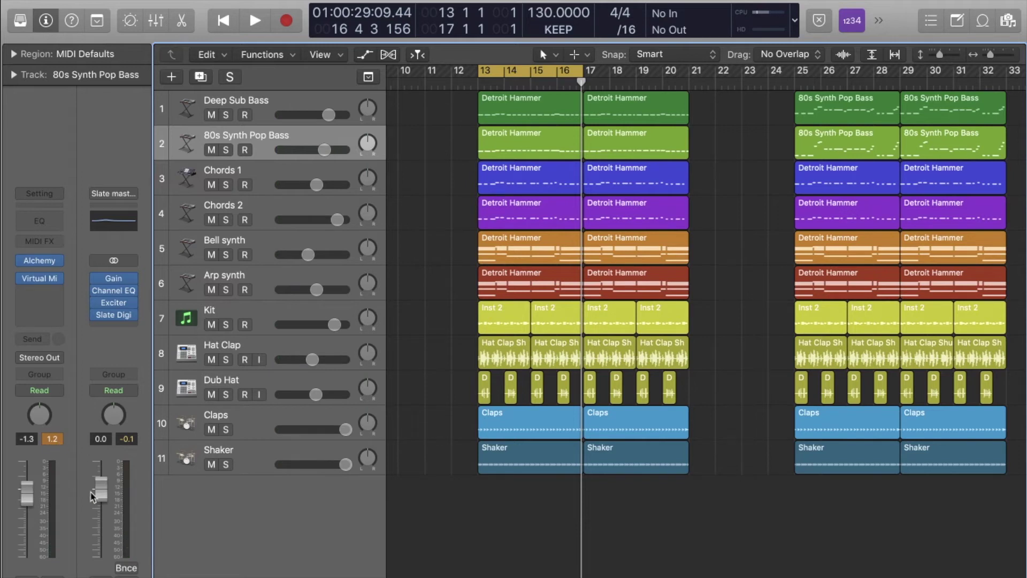
# Lower the 80s Synth Pop Bass volume to -2.7 dB and reset the peak levels.
pyautogui.moveTo(26, 489); pyautogui.dragTo(26, 494)
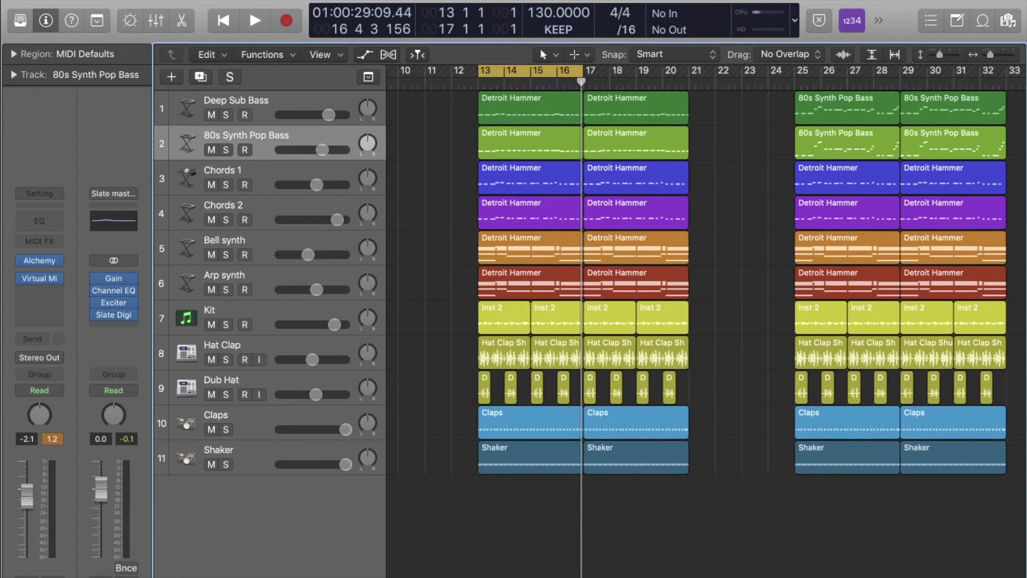
pyautogui.click(57, 442)
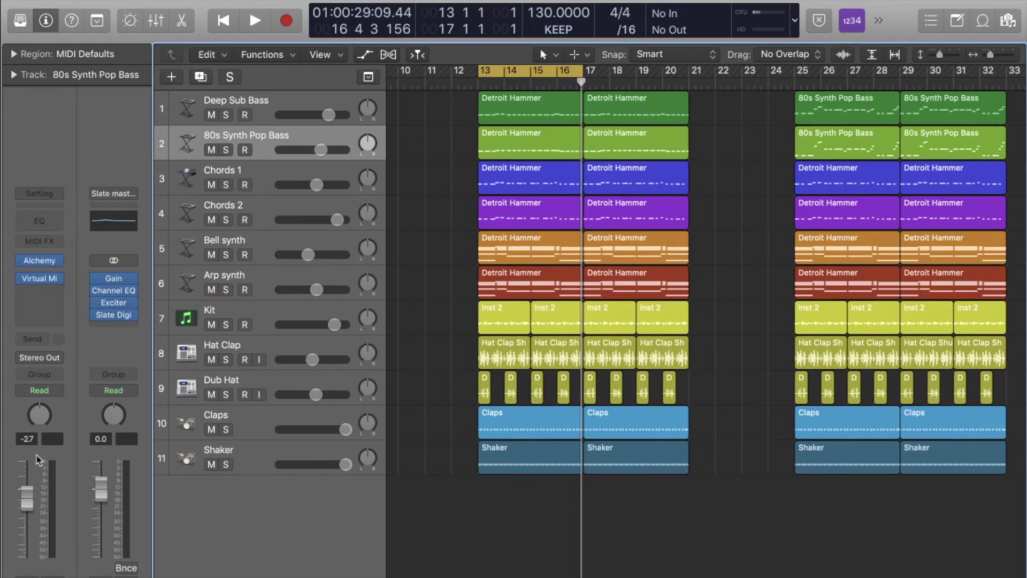
# Turn off the cycle range at bar 13 and go to the 80s Synth Pop Bass regions at bar 25.
pyautogui.click(538, 76)
pyautogui.hscroll(-5, 473, 214)
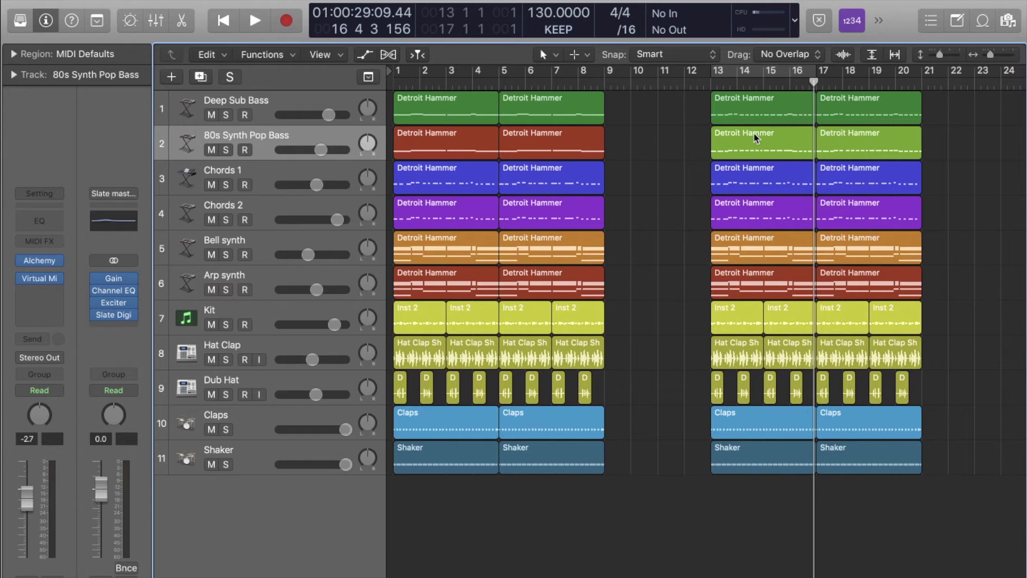
pyautogui.hscroll(10, 753, 133)
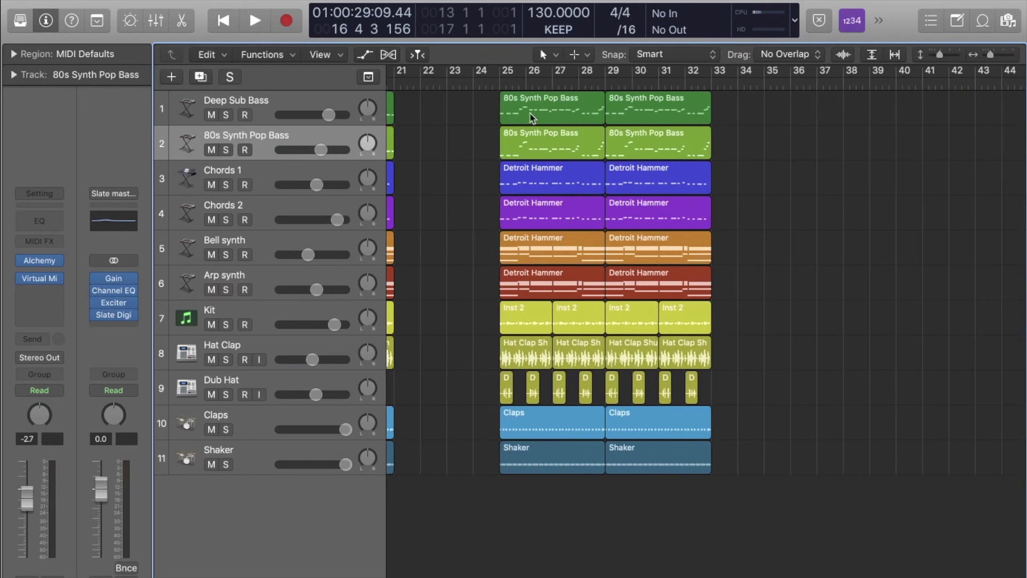
# Cycle bars 25 to 29 and view the notes of the 80s Synth Pop Bass region at bar 25.
pyautogui.click(486, 82)
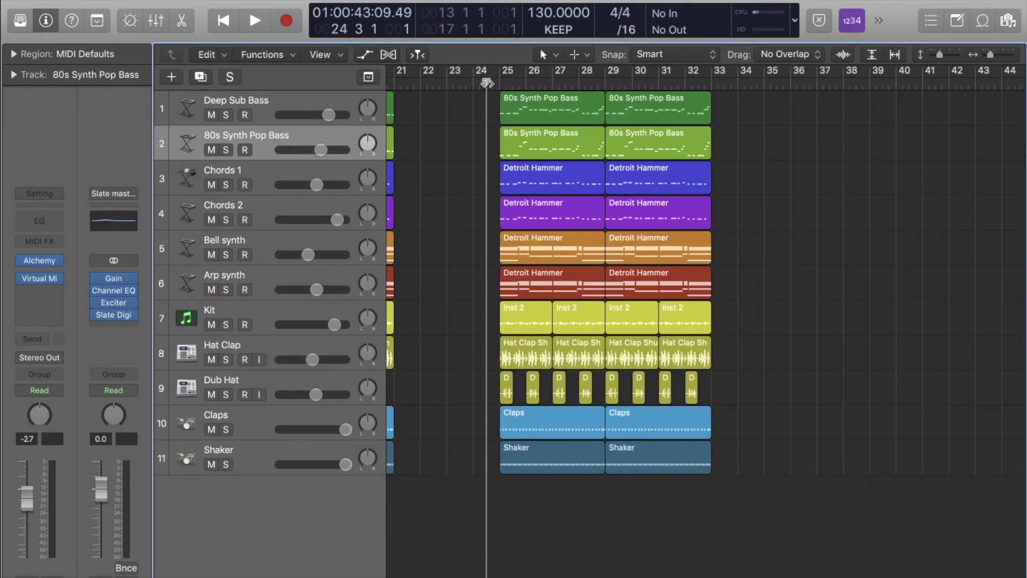
pyautogui.click(568, 140)
pyautogui.moveTo(507, 68); pyautogui.dragTo(605, 72)
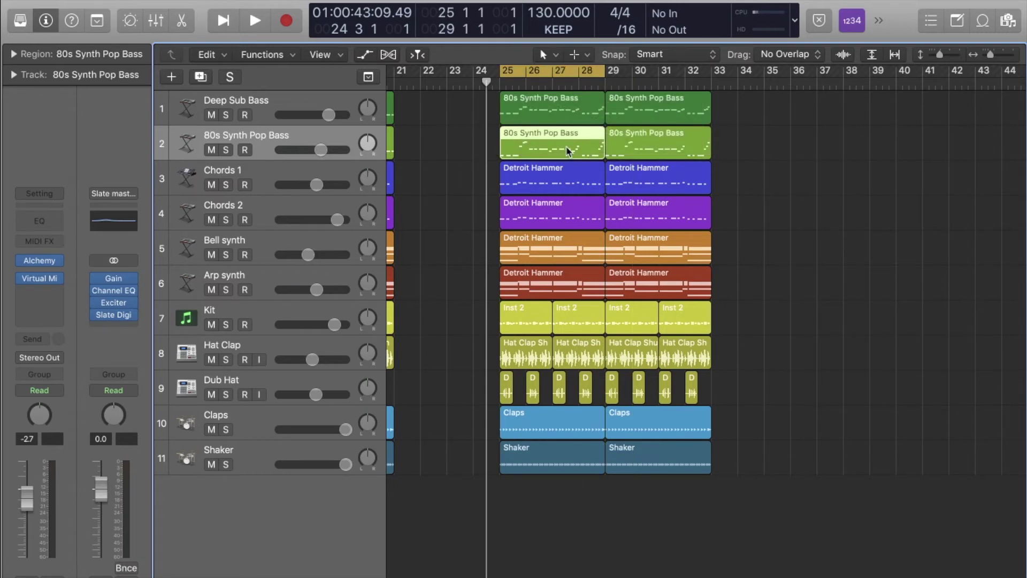
pyautogui.doubleClick(568, 151)
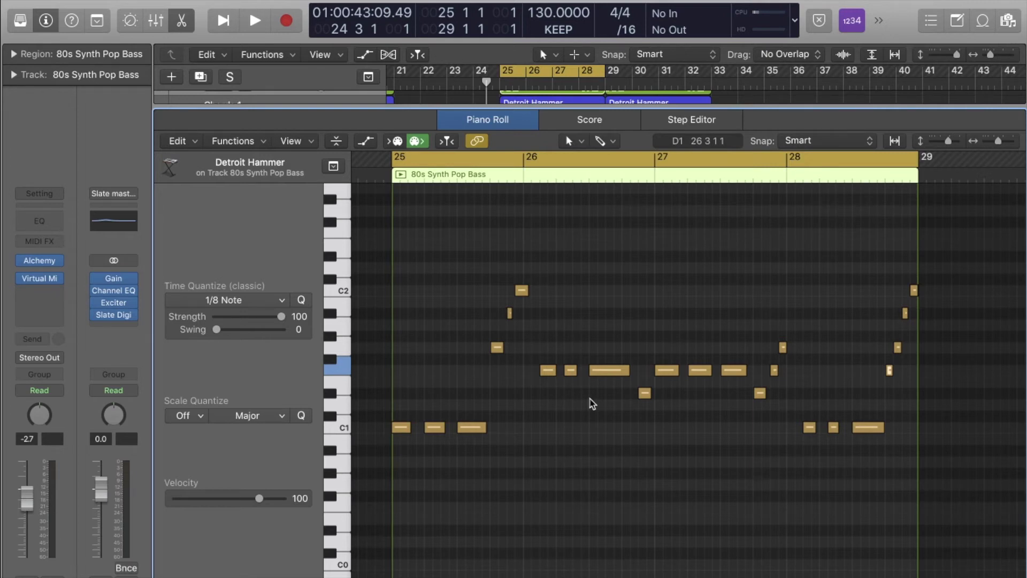
pyautogui.press('p')
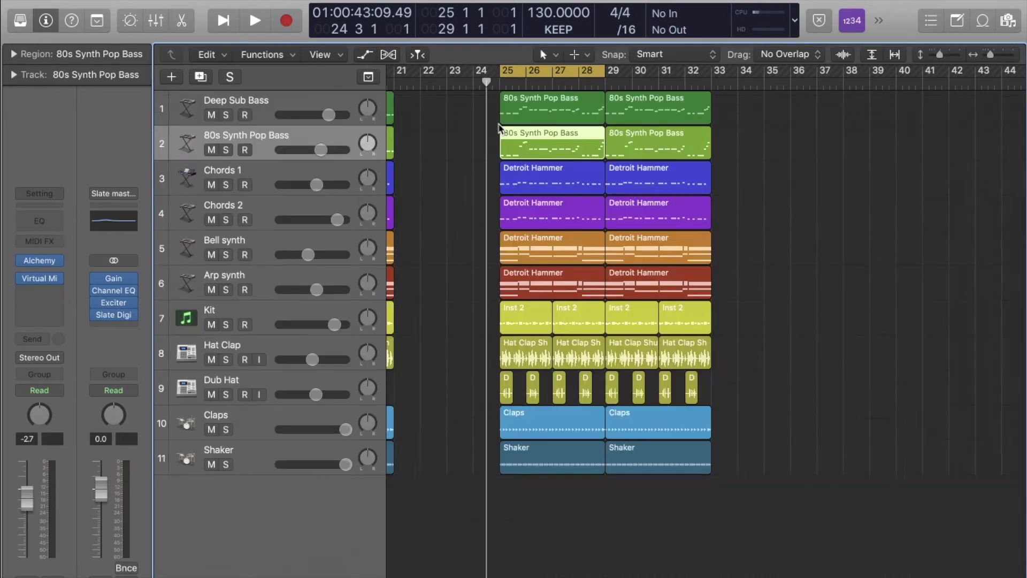
# Open the Arp synth region at bar 25 in the Piano Roll to examine the chords' lowest notes.
pyautogui.click(565, 297)
pyautogui.press('p')
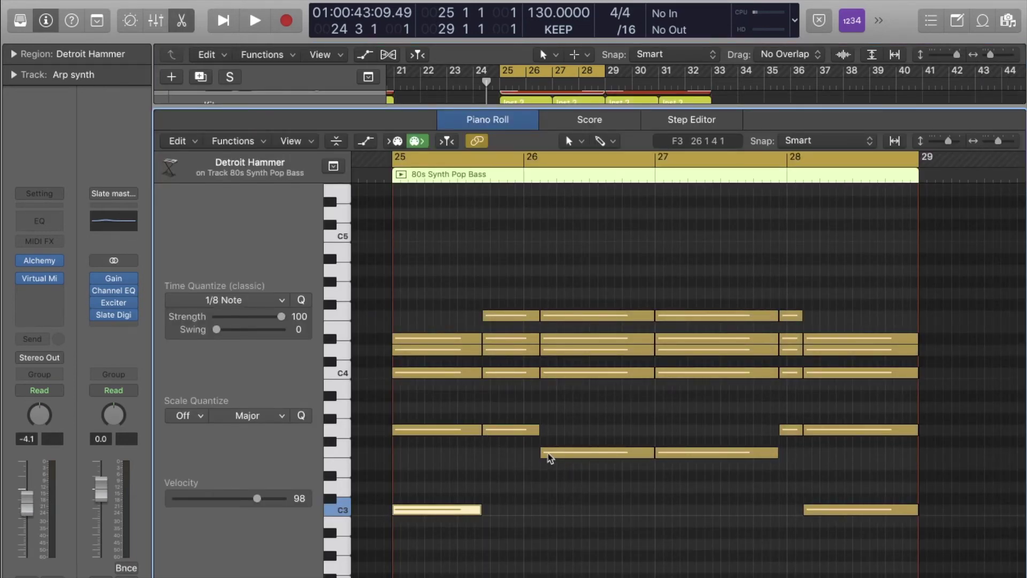
pyautogui.click(577, 527)
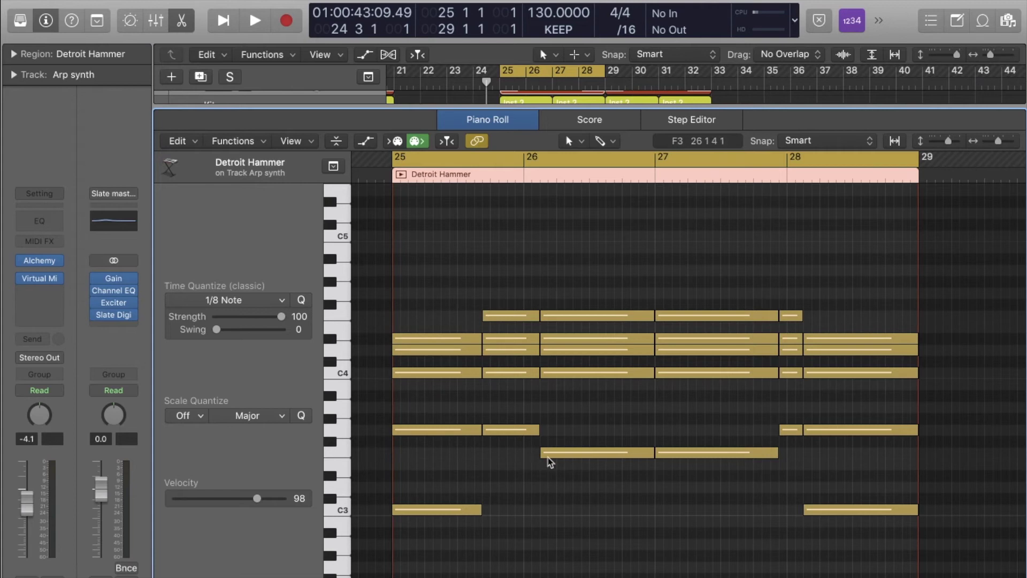
# Try shortening the first C3 note of the Arp synth region, restore its full length, and close the note editor.
pyautogui.moveTo(553, 457)
pyautogui.moveTo(481, 509); pyautogui.dragTo(407, 516)
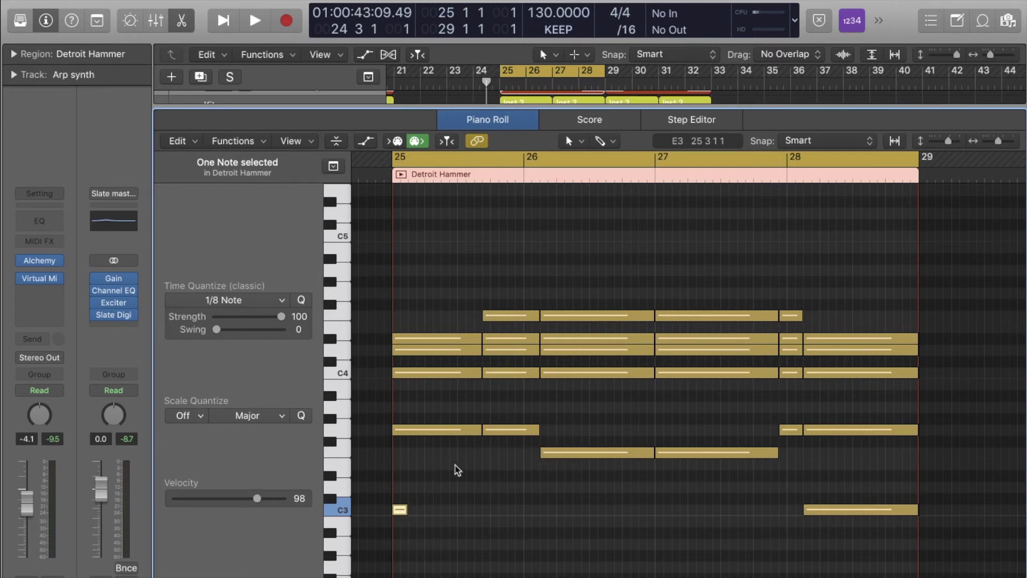
pyautogui.moveTo(406, 510); pyautogui.dragTo(481, 510)
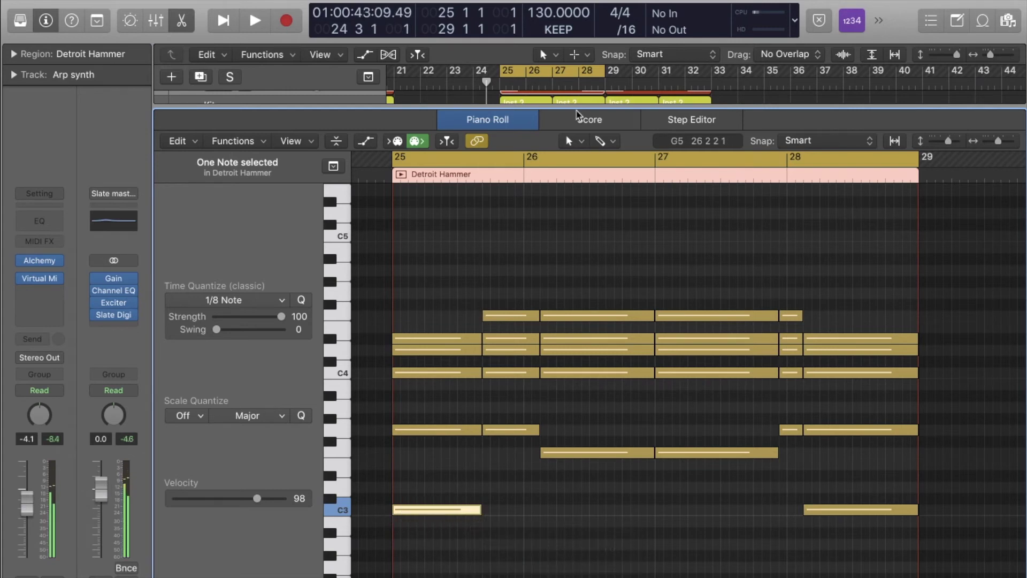
pyautogui.click(523, 120)
# Solo the 80s Synth Pop Bass track and open its bar 25 region in the Piano Roll.
pyautogui.click(547, 148)
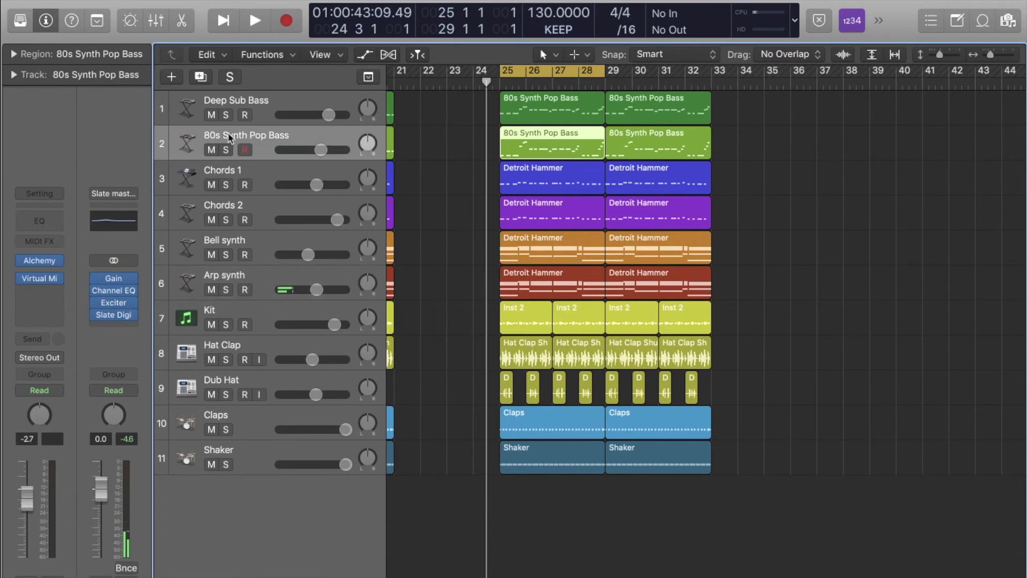
pyautogui.press('s')
pyautogui.press('p')
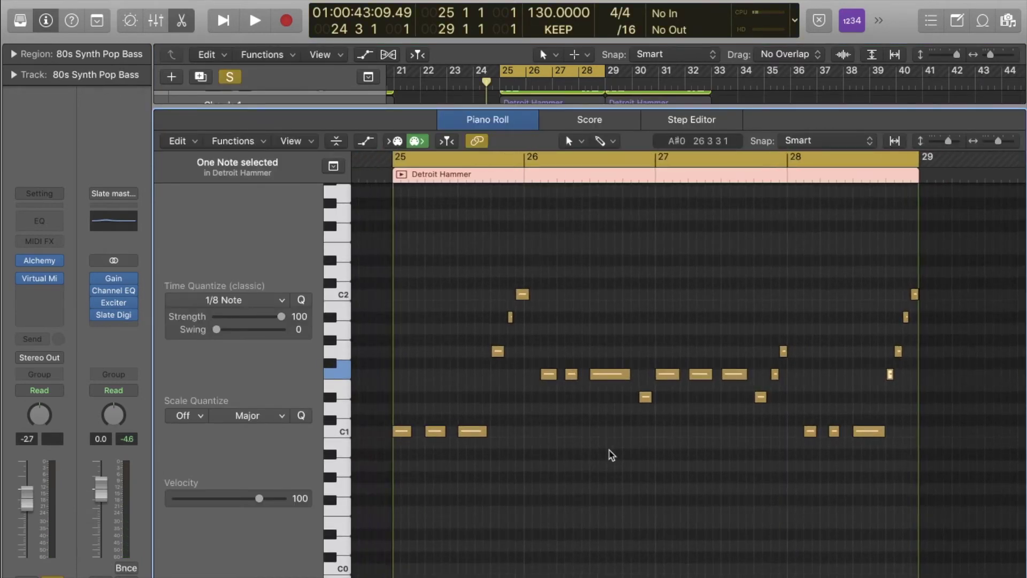
# Highlight and audition all C1 notes in the bass region, and clear the selection.
pyautogui.click(343, 432)
pyautogui.click(536, 490)
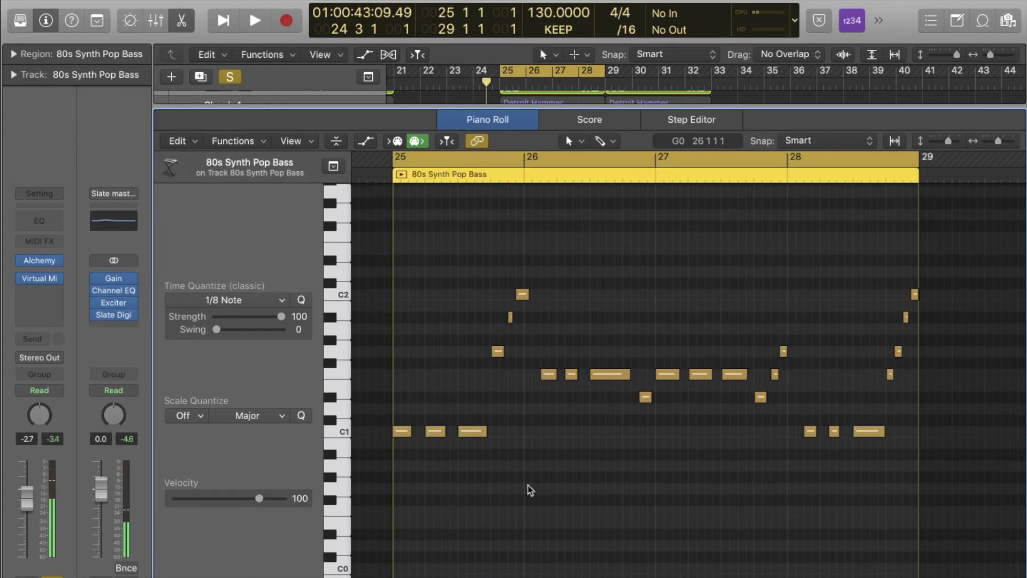
pyautogui.click(344, 431)
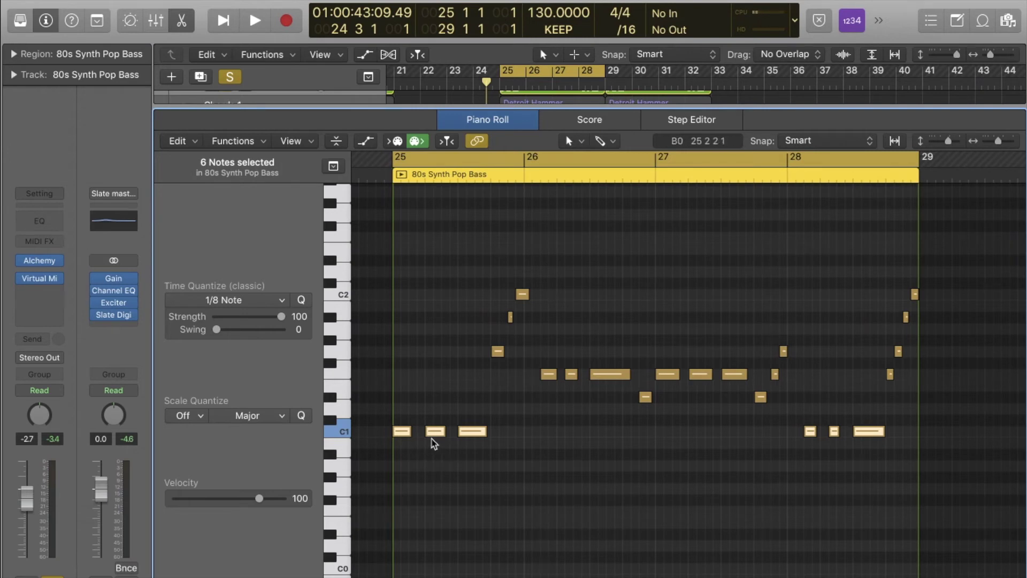
pyautogui.click(454, 479)
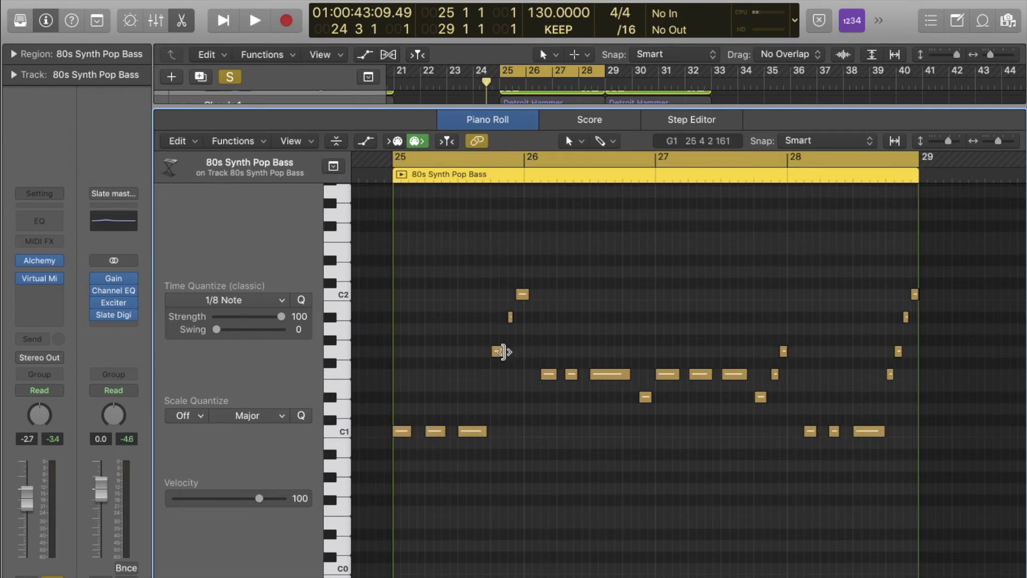
# Highlight the bass region's G1 notes and check the rising notes in bar 25 against the C minor scale chart.
pyautogui.click(344, 356)
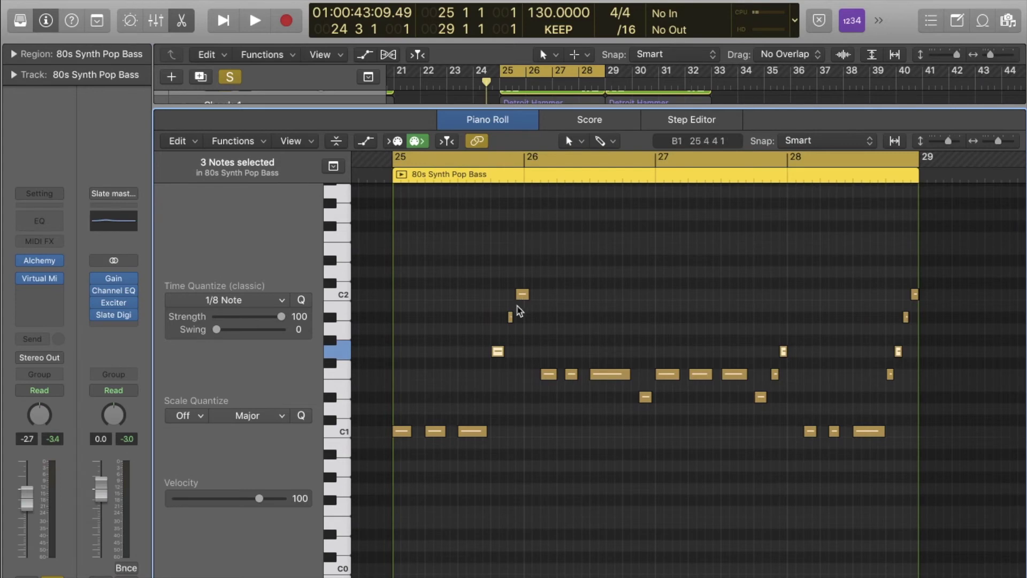
pyautogui.hotkey('ctrl', 'Up')
pyautogui.click(116, 235)
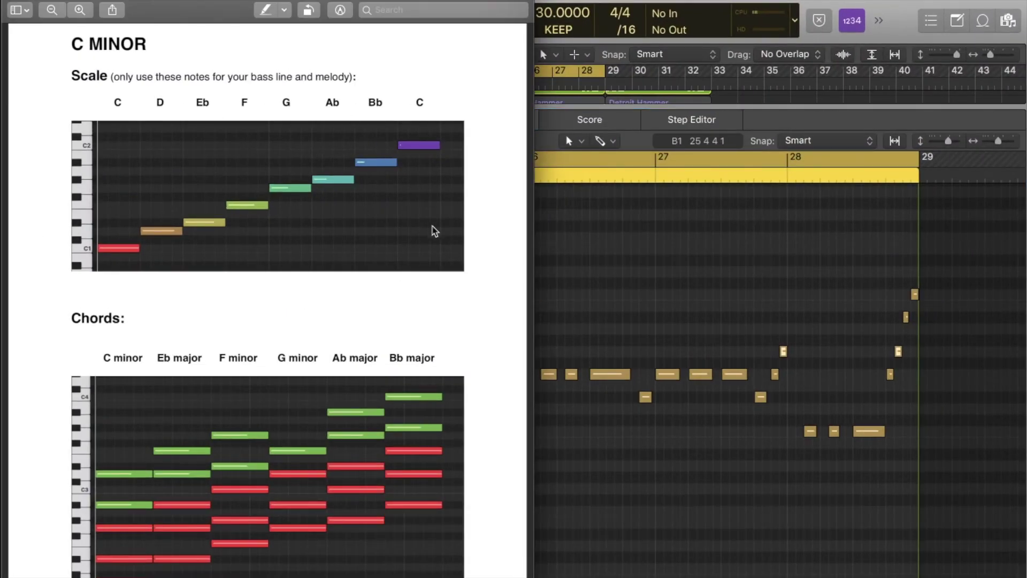
pyautogui.click(619, 279)
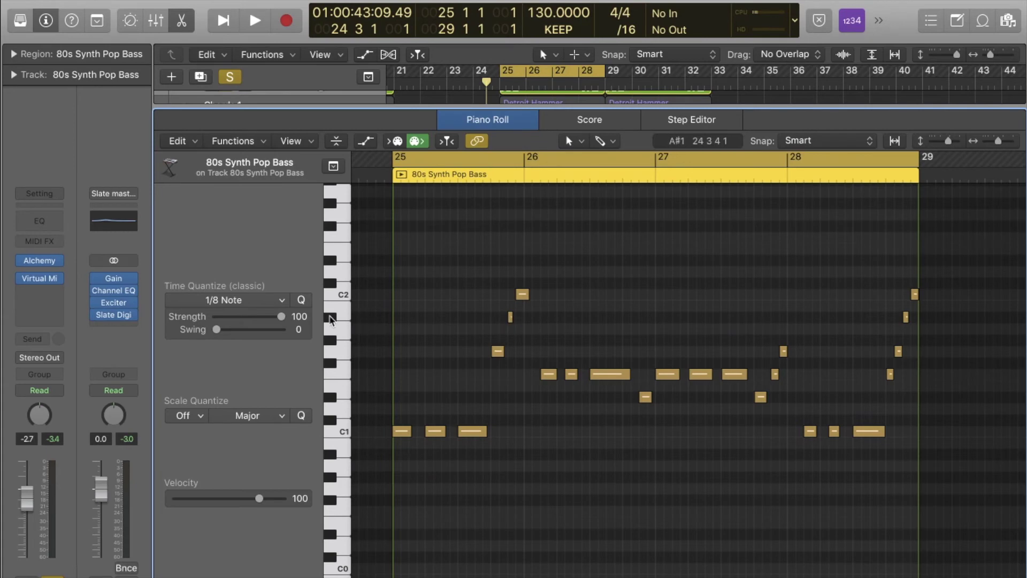
pyautogui.hotkey('ctrl', 'Up')
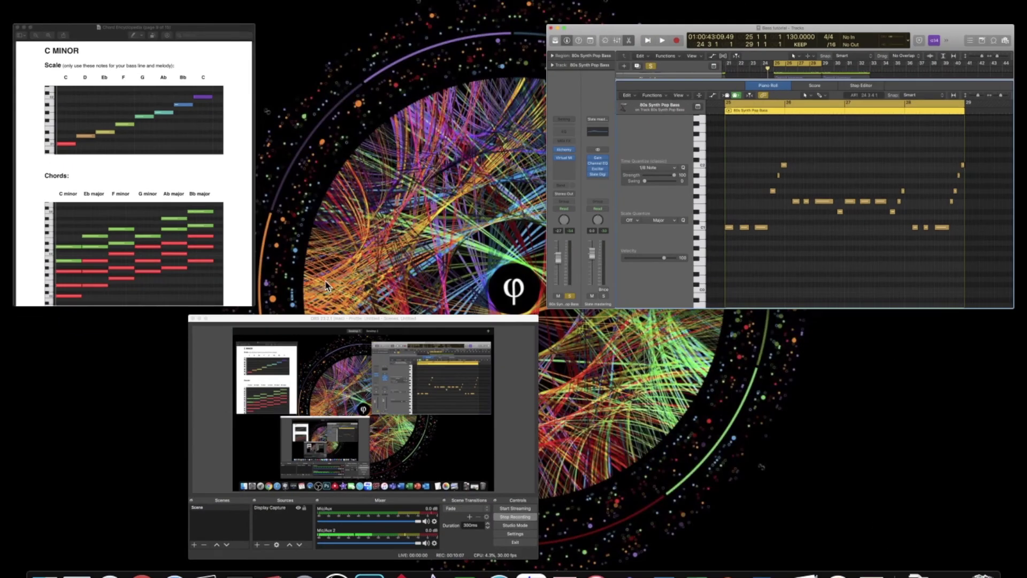
pyautogui.click(189, 177)
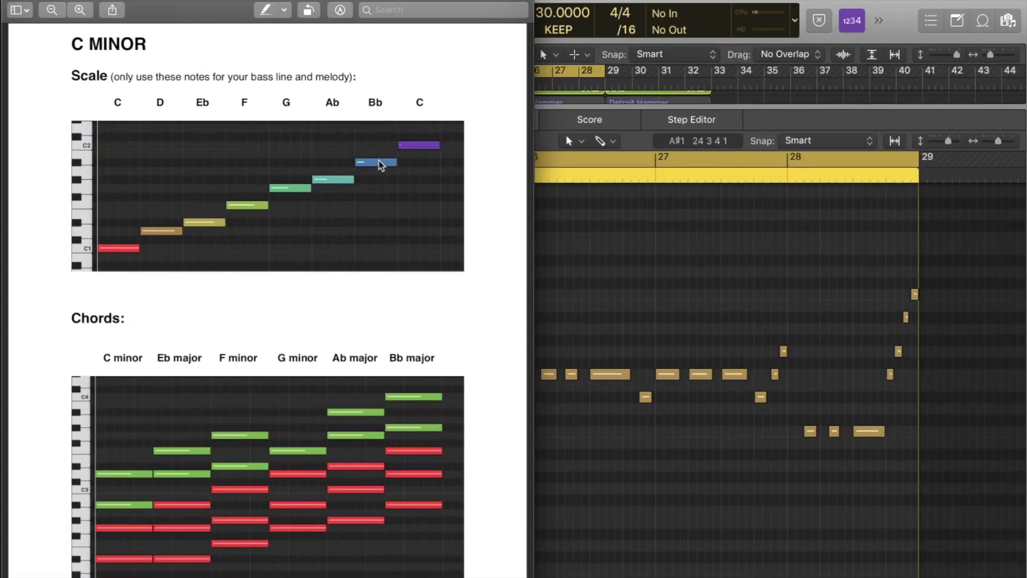
pyautogui.click(613, 273)
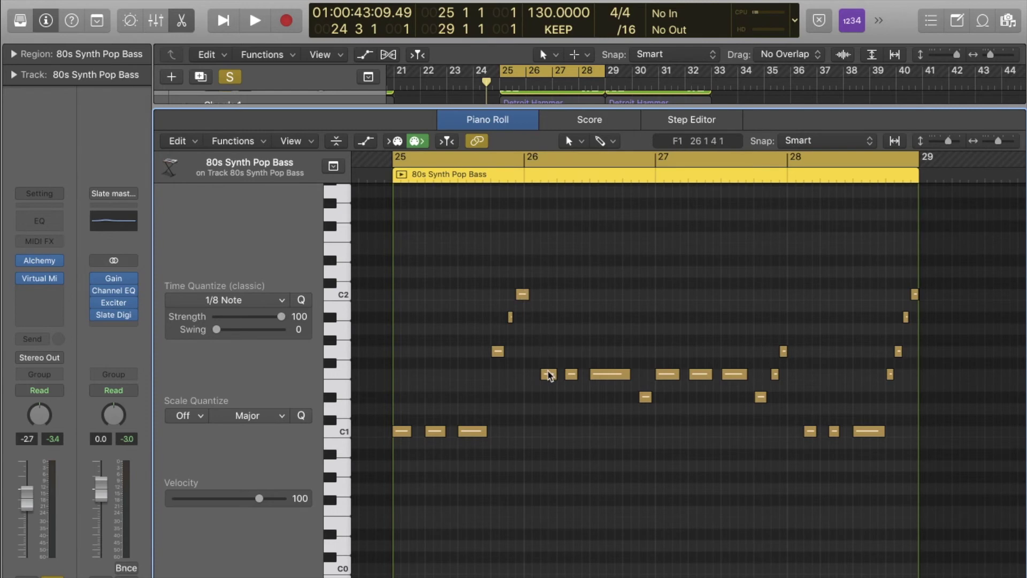
# Audition the F1 and D#1 notes in bars 26 and 27 and compare them with the C minor scale chart.
pyautogui.moveTo(554, 383)
pyautogui.click(549, 374)
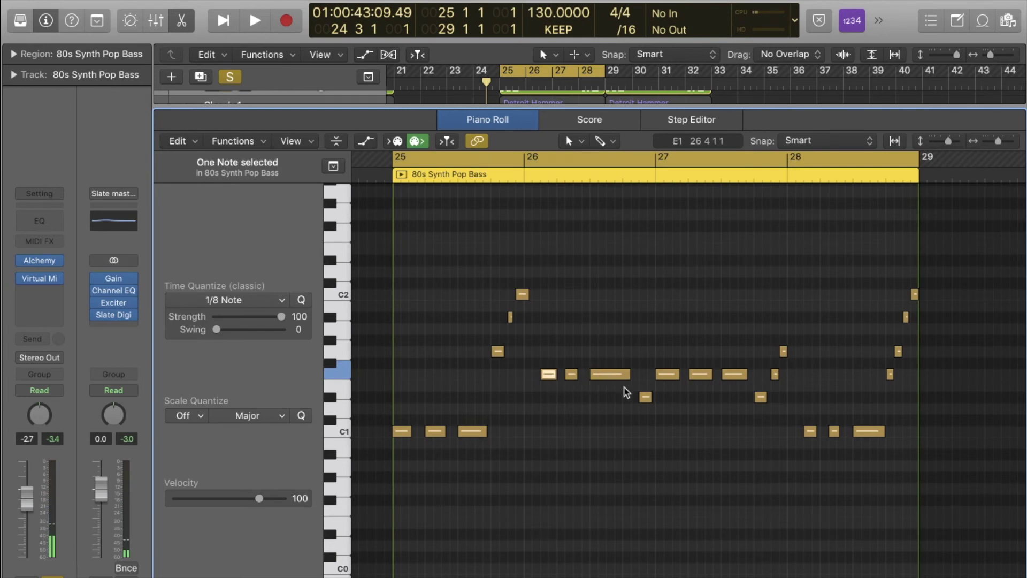
pyautogui.click(646, 399)
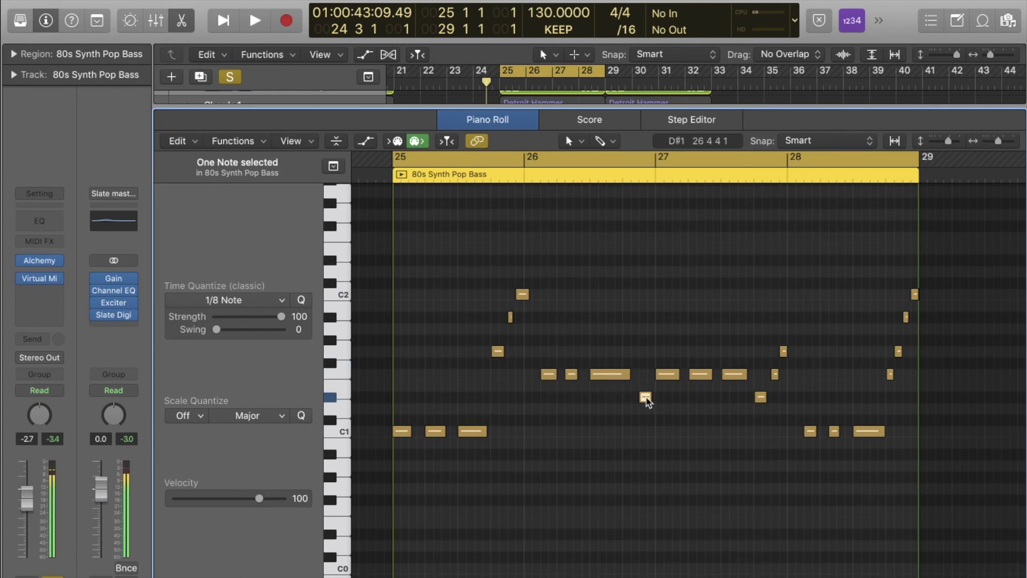
pyautogui.click(667, 376)
pyautogui.hotkey('ctrl', 'Up')
pyautogui.click(116, 190)
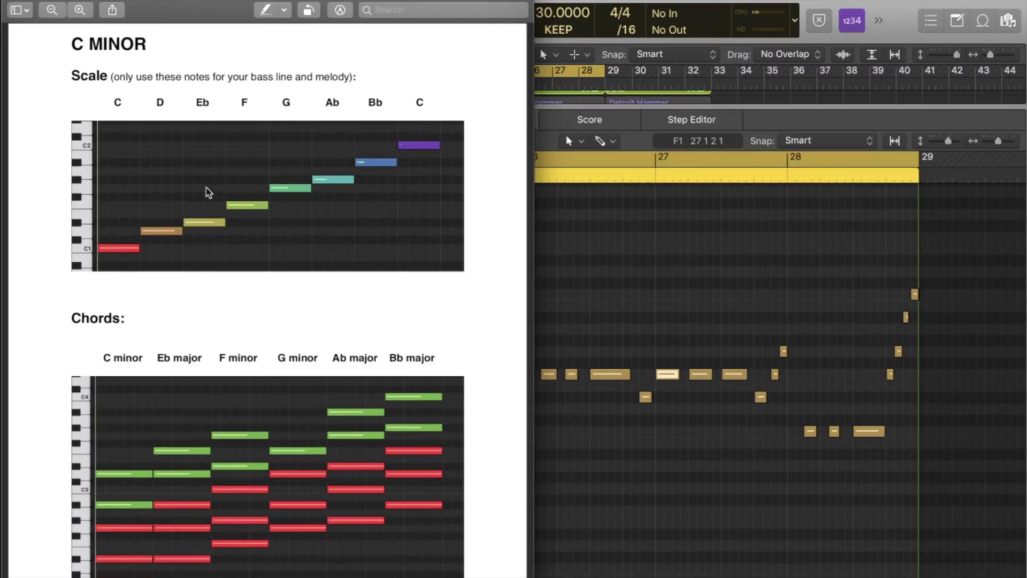
pyautogui.click(601, 314)
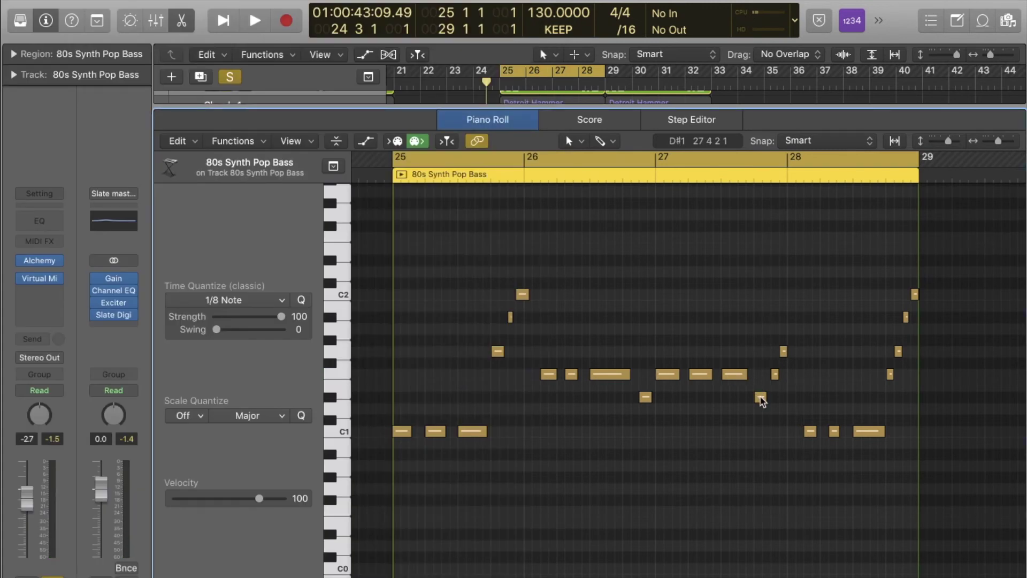
# Audition the C1 notes in bar 28 and consult the C minor scale chart again.
pyautogui.click(810, 431)
pyautogui.click(867, 432)
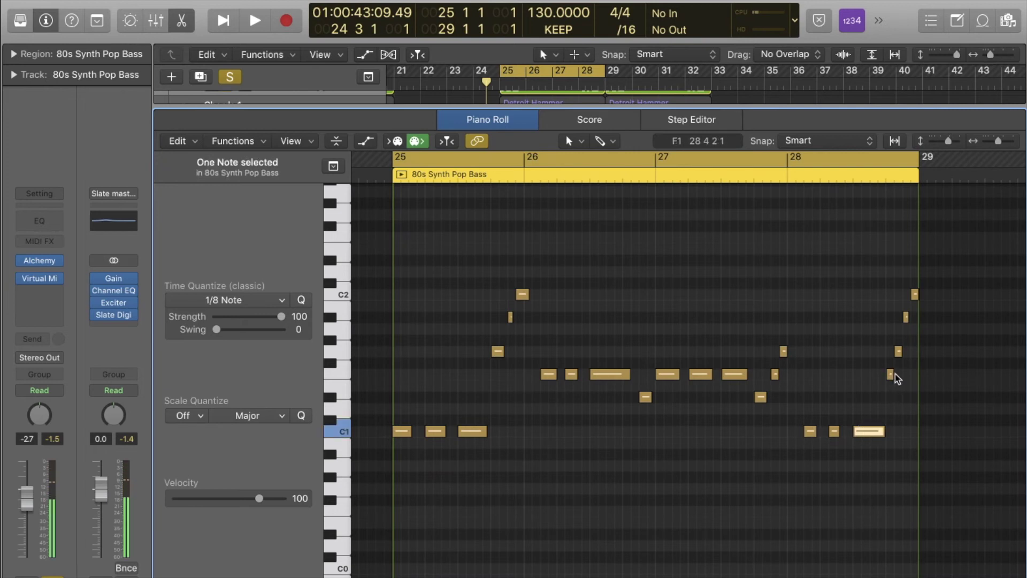
pyautogui.click(899, 401)
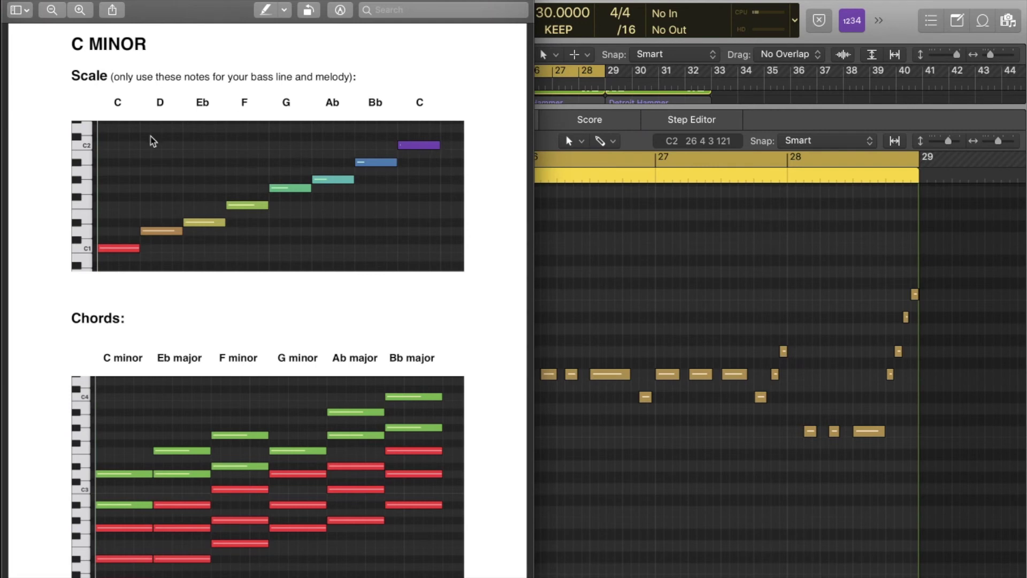
pyautogui.click(567, 230)
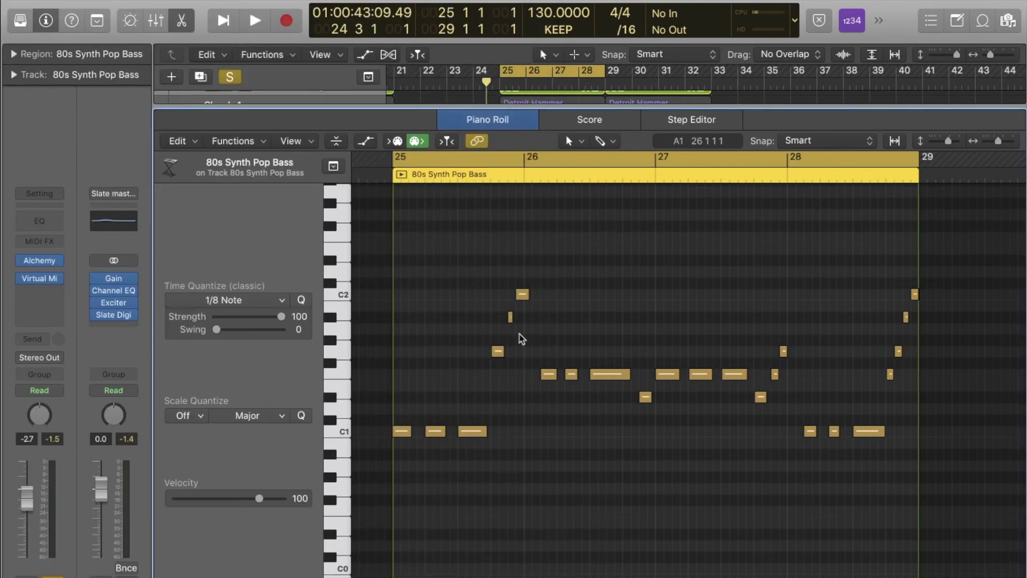
# Lengthen the first C1 bass note in bar 25 slightly and audition it.
pyautogui.moveTo(411, 431); pyautogui.dragTo(423, 436)
pyautogui.click(436, 467)
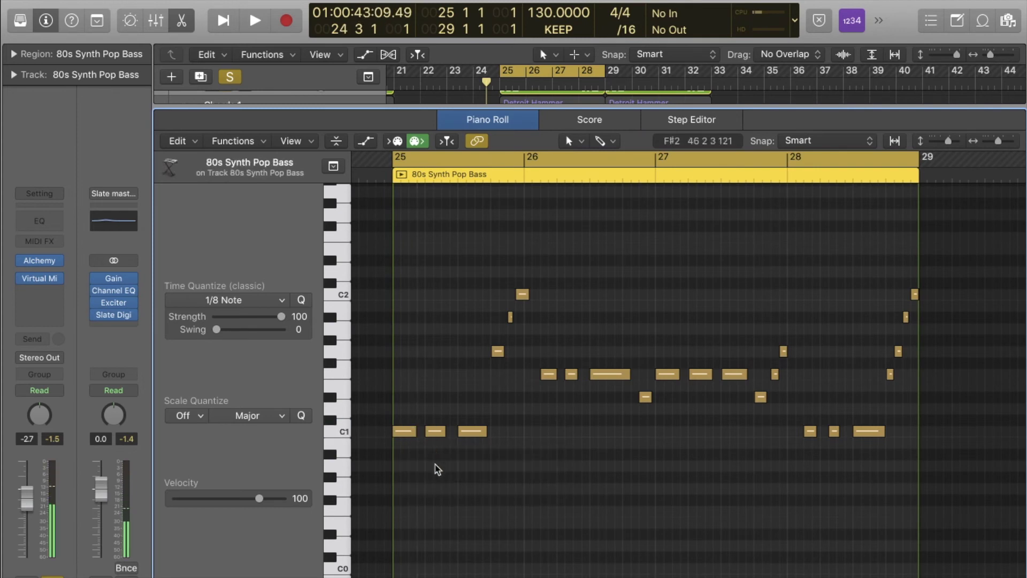
pyautogui.click(342, 431)
pyautogui.click(404, 437)
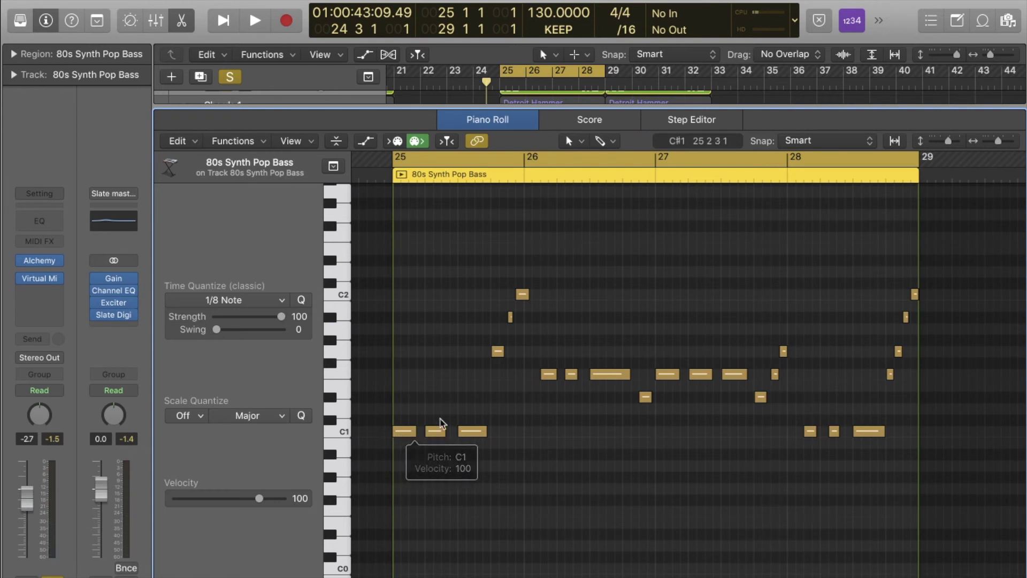
# Raise the second and third bass notes of bar 25 to D#1 and F1, and play the cycled section.
pyautogui.moveTo(437, 436); pyautogui.dragTo(436, 401)
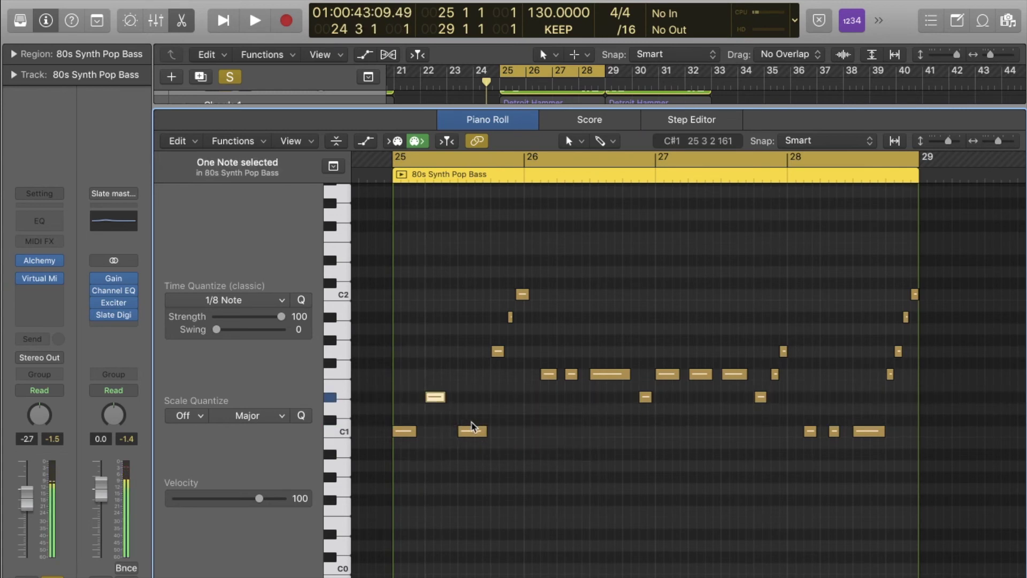
pyautogui.moveTo(473, 434); pyautogui.dragTo(471, 378)
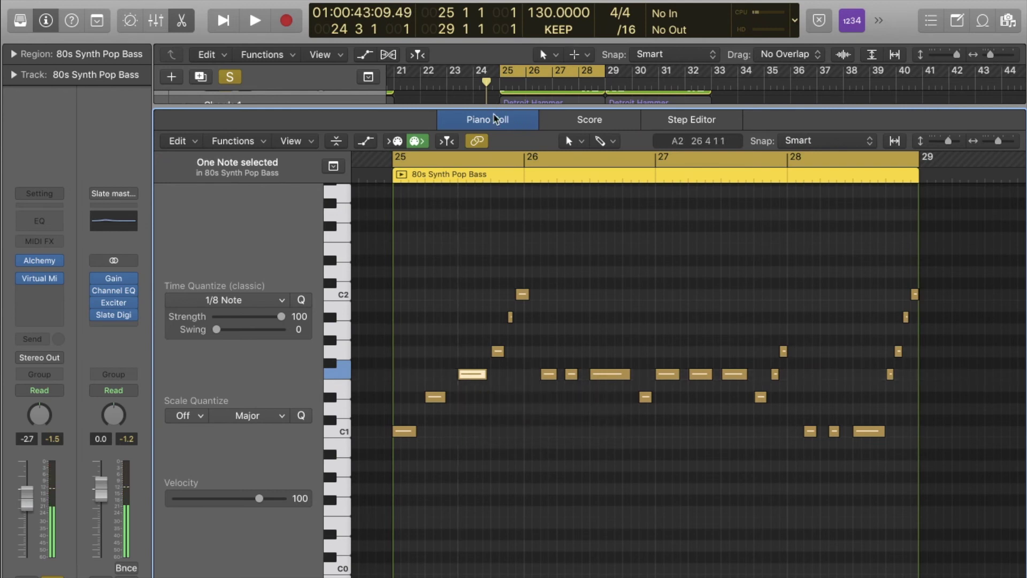
pyautogui.click(493, 119)
pyautogui.doubleClick(550, 140)
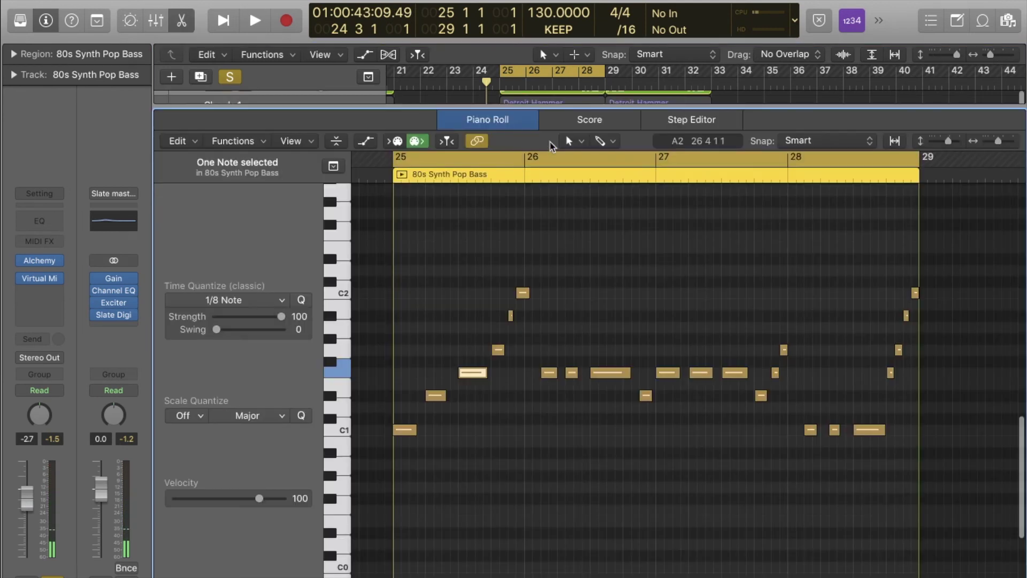
pyautogui.press('space')
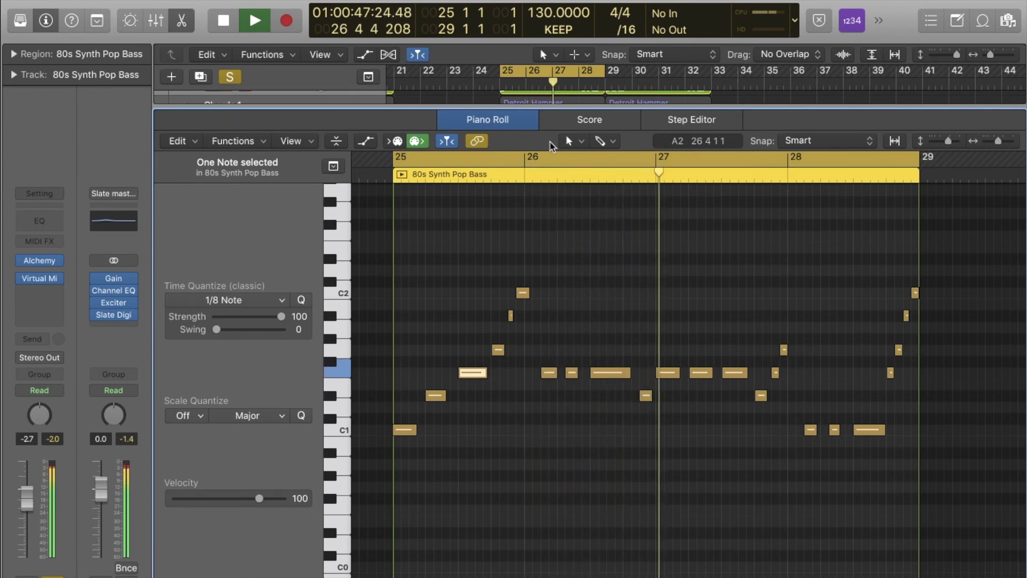
pyautogui.press('space')
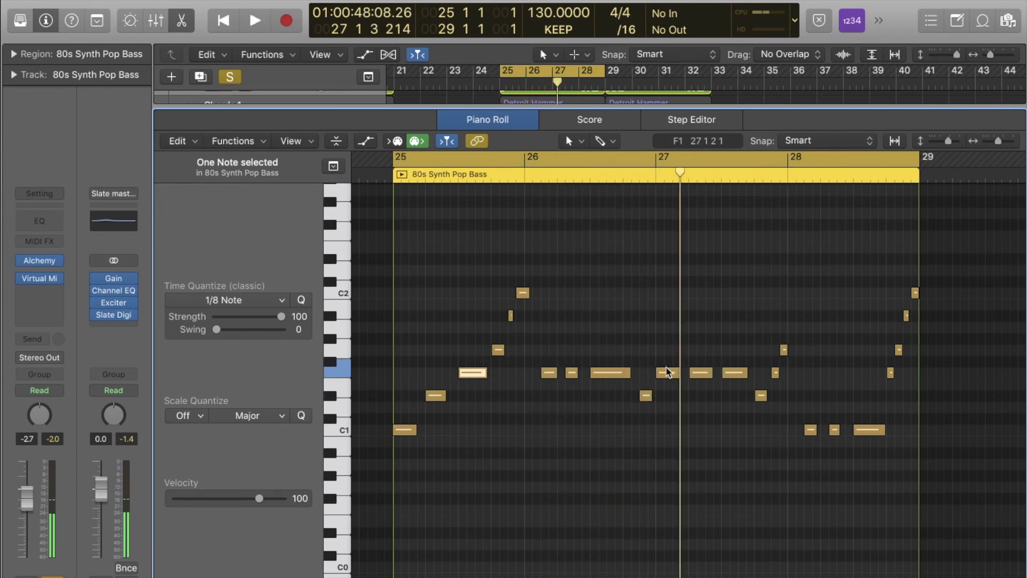
# Raise the second and third F1 bass notes of bar 27 to G1 and G#1, and play the cycled section.
pyautogui.click(701, 403)
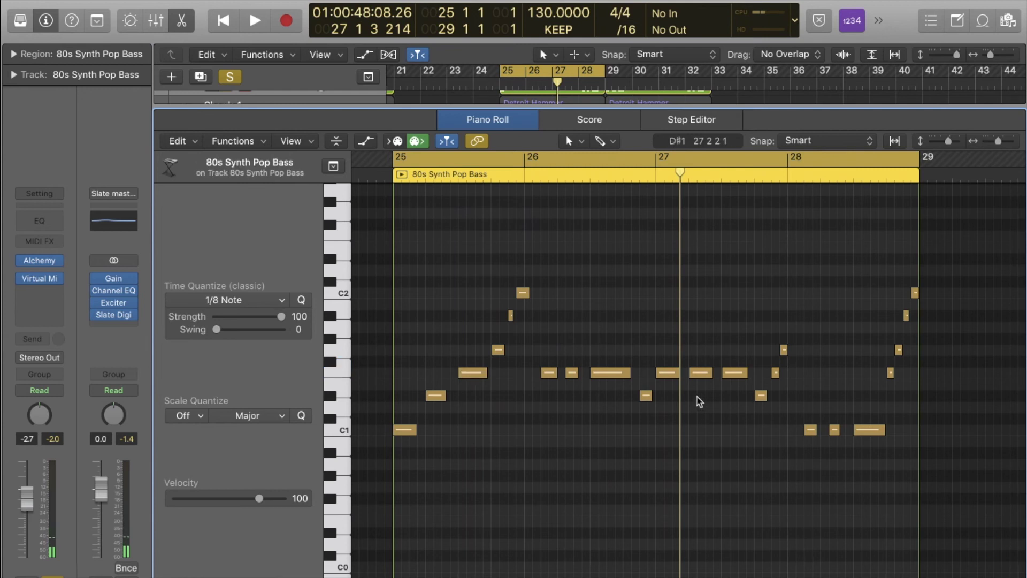
pyautogui.click(669, 375)
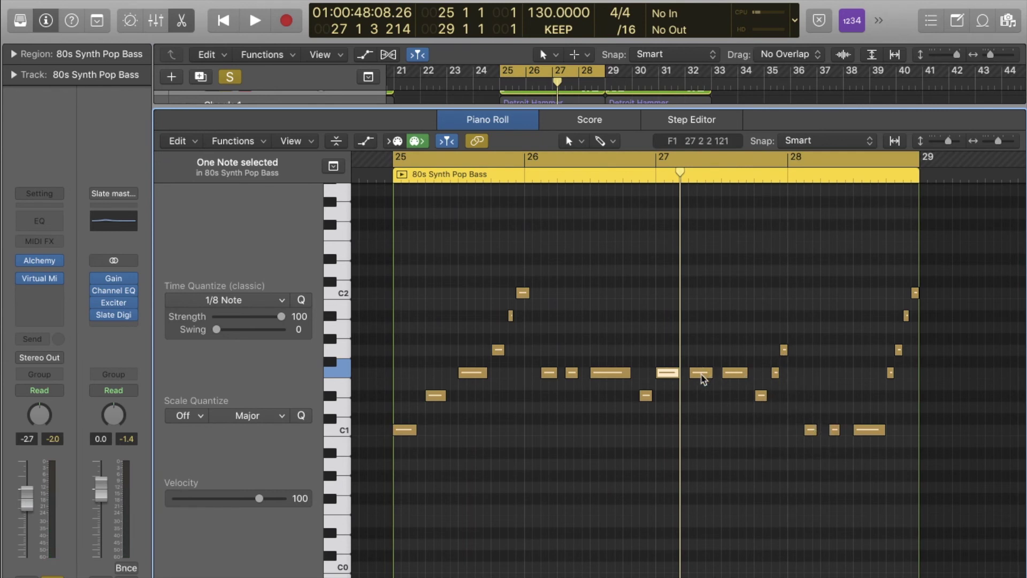
pyautogui.moveTo(702, 378); pyautogui.dragTo(739, 345)
pyautogui.press('space')
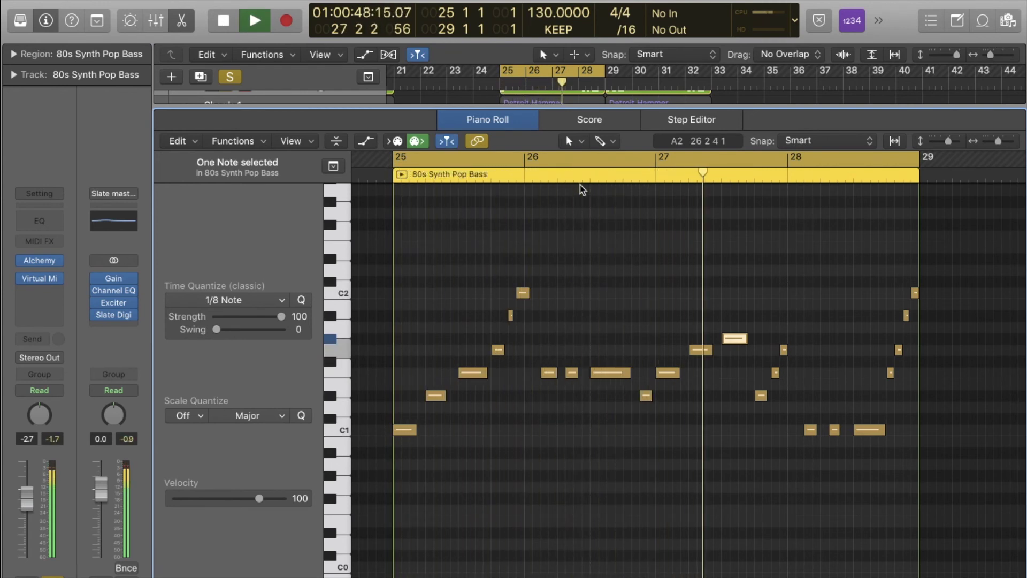
pyautogui.press('space')
# Shorten the brief F1 bass note near the end of bar 27 slightly and play the cycled section.
pyautogui.moveTo(998, 140); pyautogui.dragTo(1012, 142)
pyautogui.moveTo(689, 373); pyautogui.dragTo(687, 373)
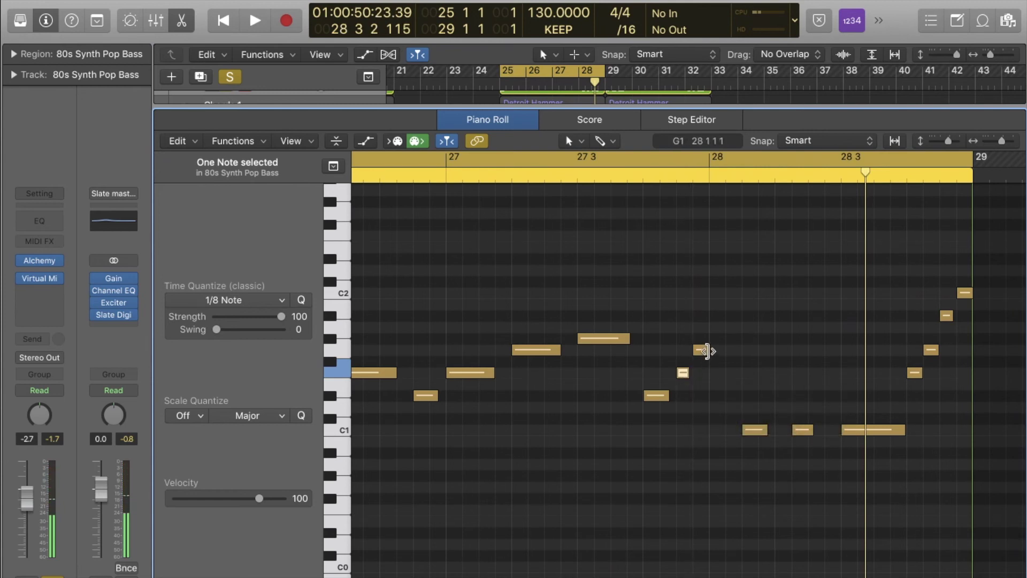
pyautogui.hscroll(-5, 681, 351)
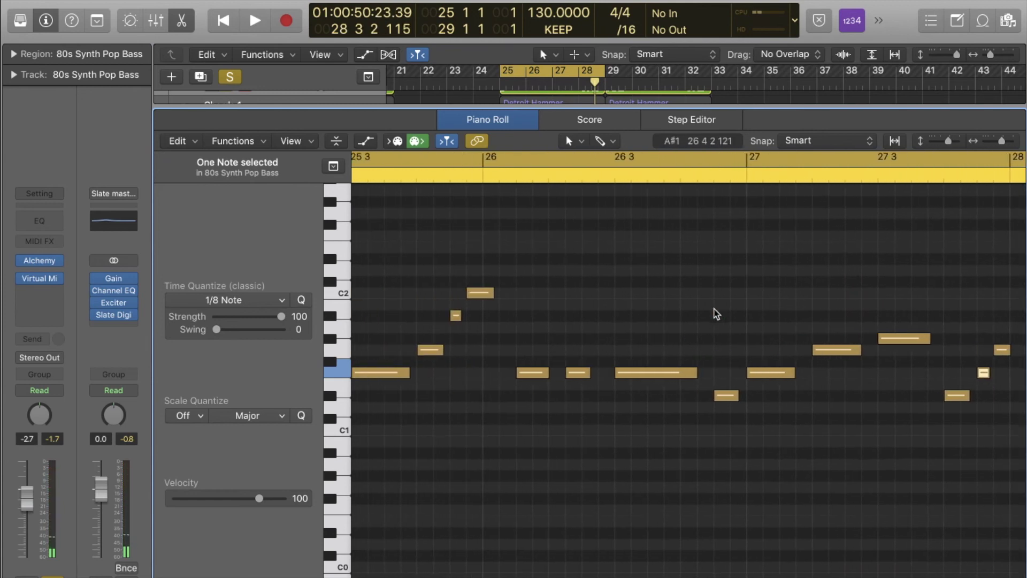
pyautogui.moveTo(1001, 141); pyautogui.dragTo(998, 141)
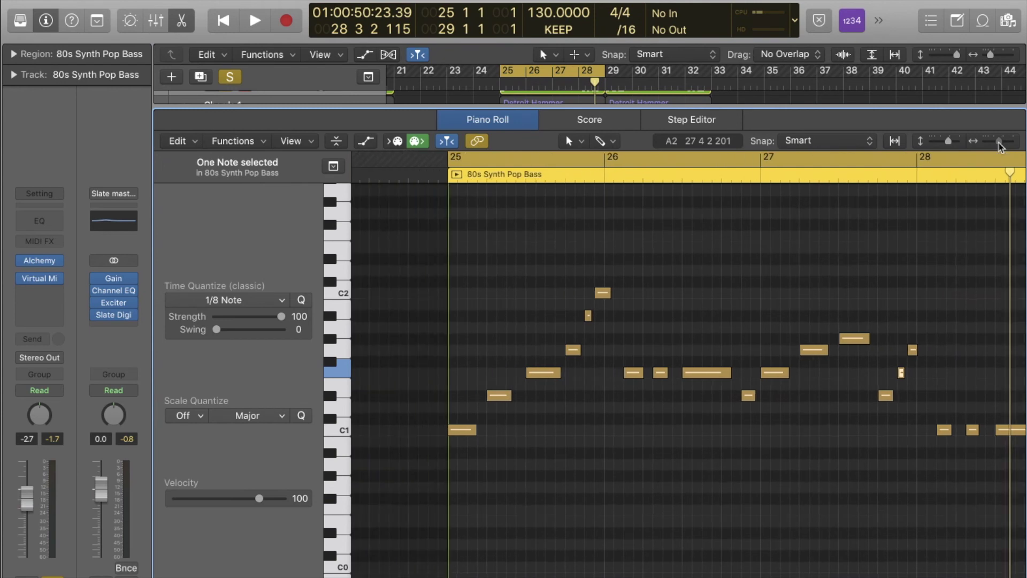
pyautogui.hscroll(-3, 808, 249)
pyautogui.press('space')
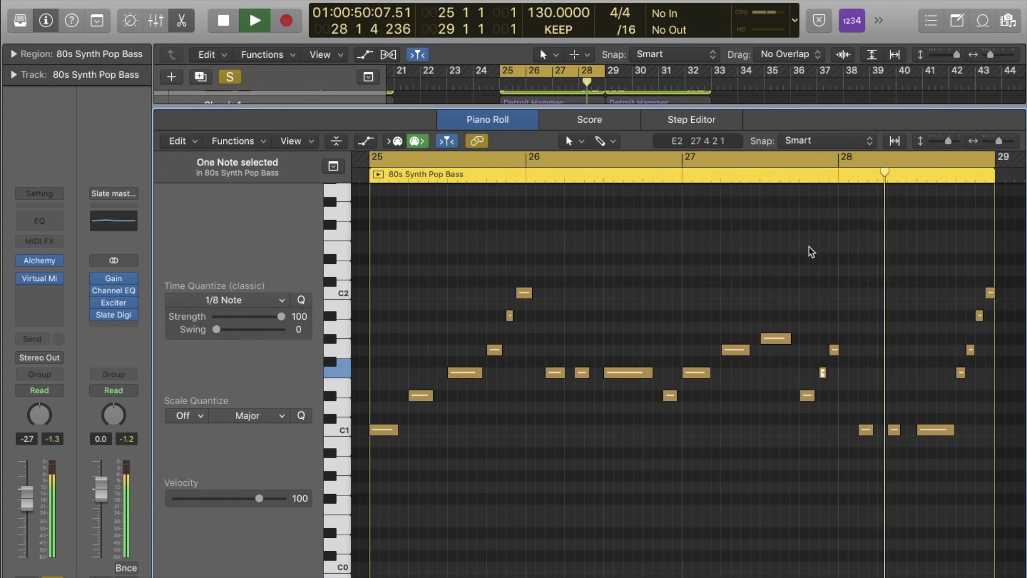
pyautogui.press('space')
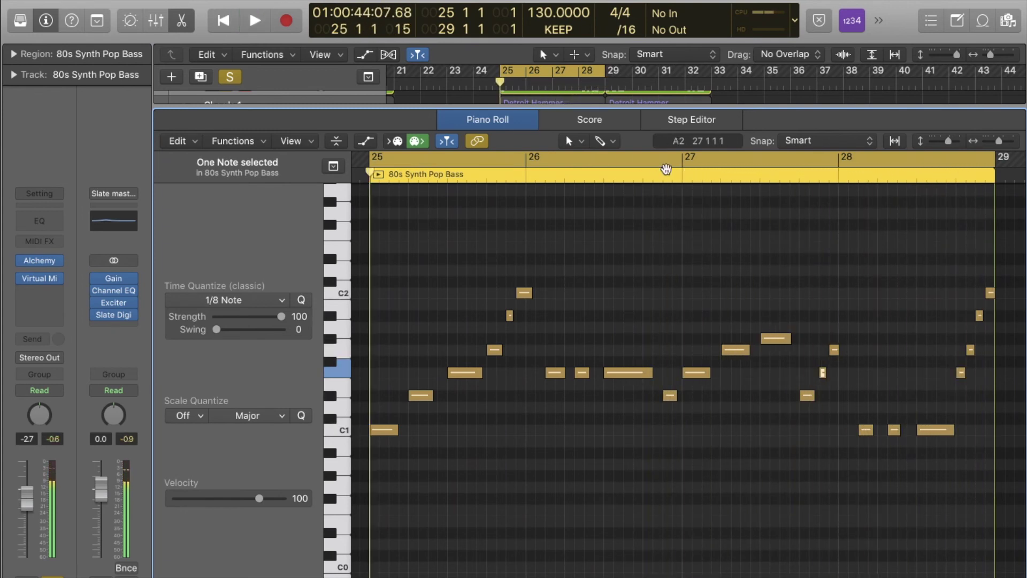
# Return to the arrangement, solo the Deep Sub Bass track alongside the 80s Synth Pop Bass, and play both together.
pyautogui.press('p')
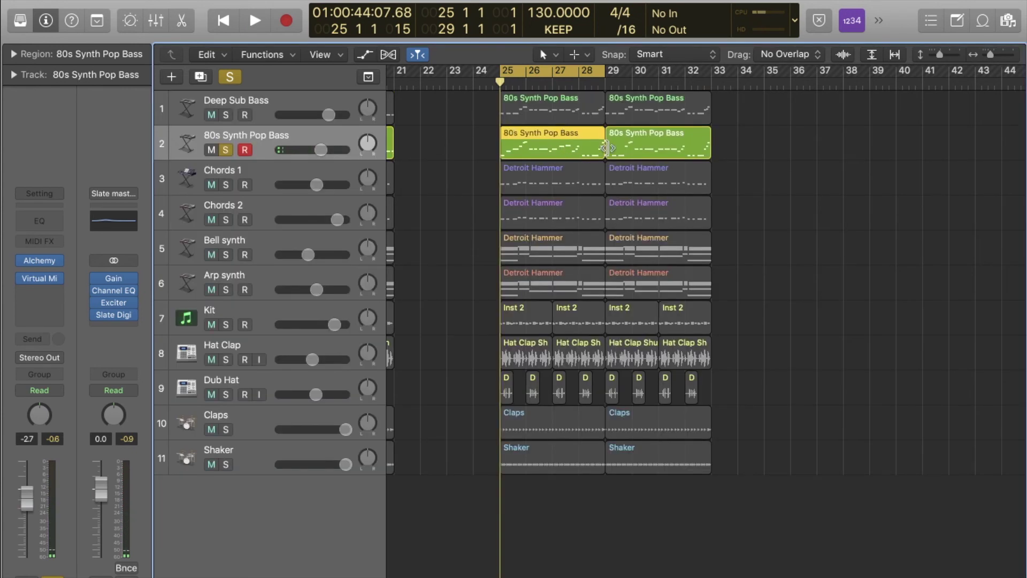
pyautogui.moveTo(677, 152); pyautogui.dragTo(570, 149)
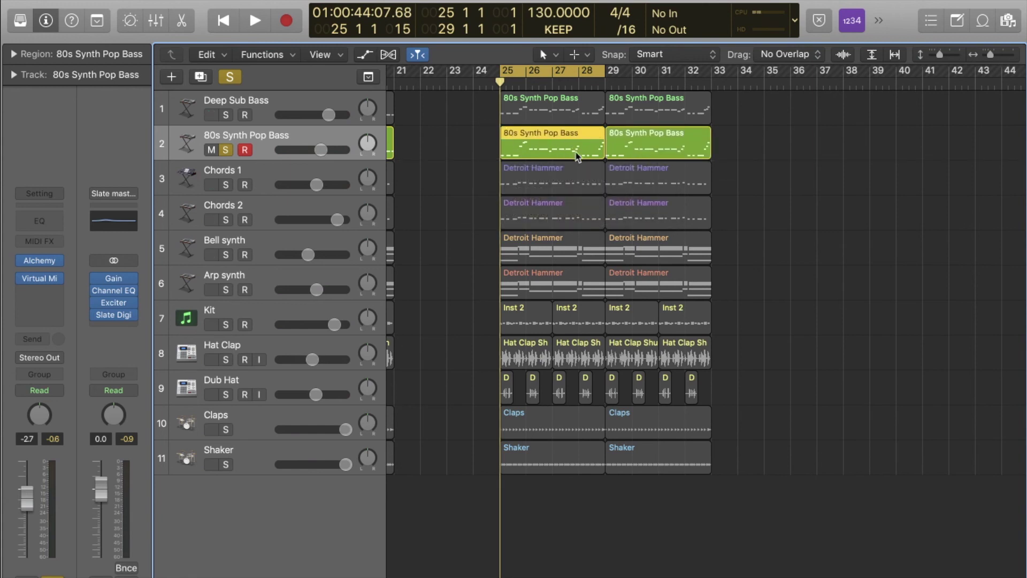
pyautogui.click(226, 115)
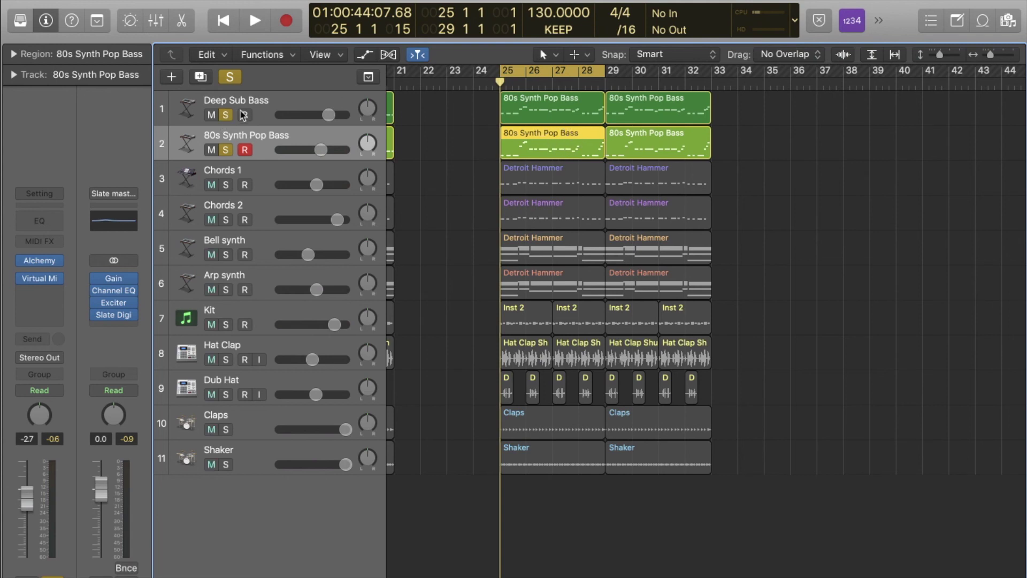
pyautogui.press('space')
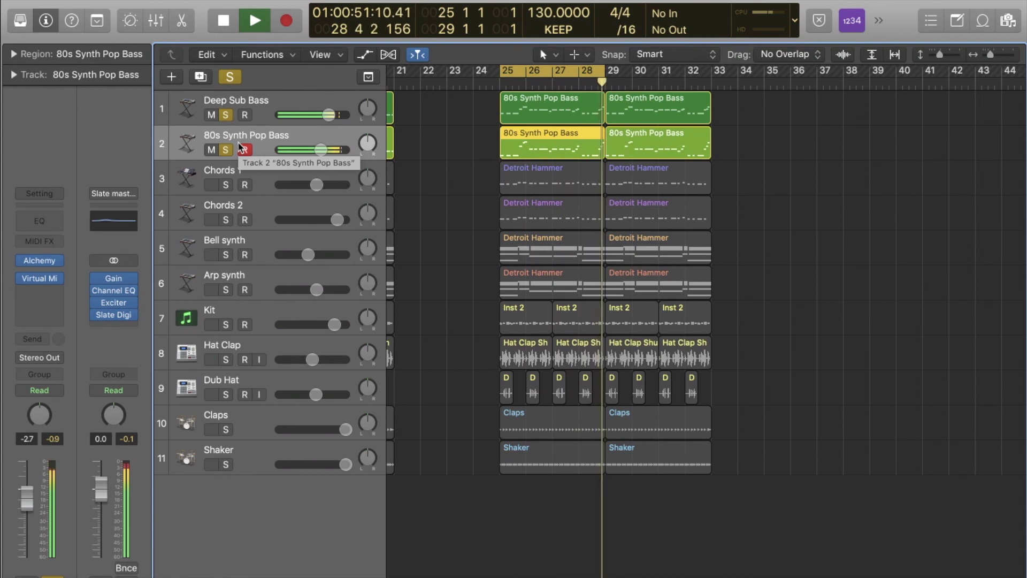
pyautogui.press('space')
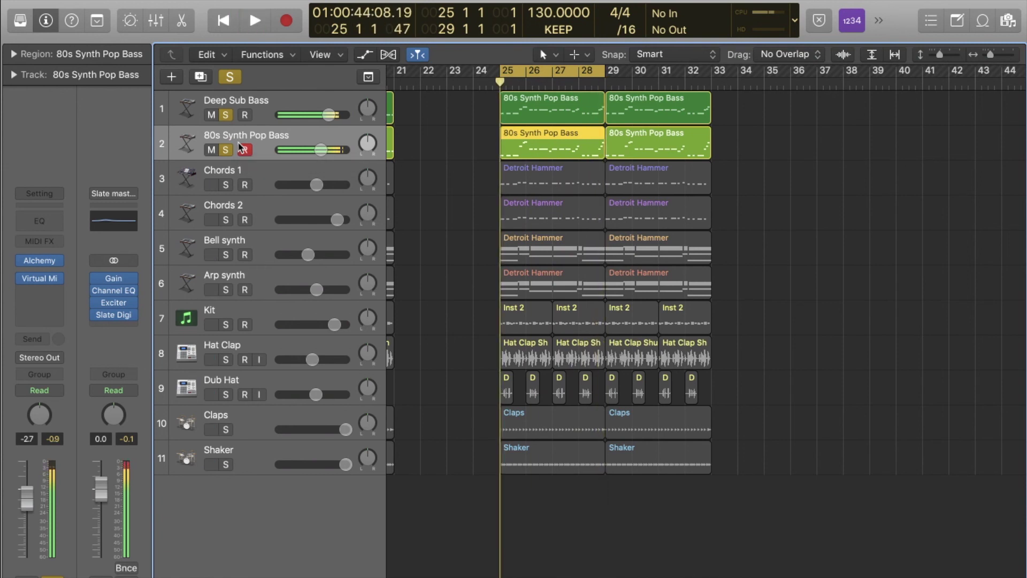
# Turn off soloing, play the cycled section with all tracks, and disable record on the 80s Synth Pop Bass track.
pyautogui.click(229, 77)
pyautogui.press('space')
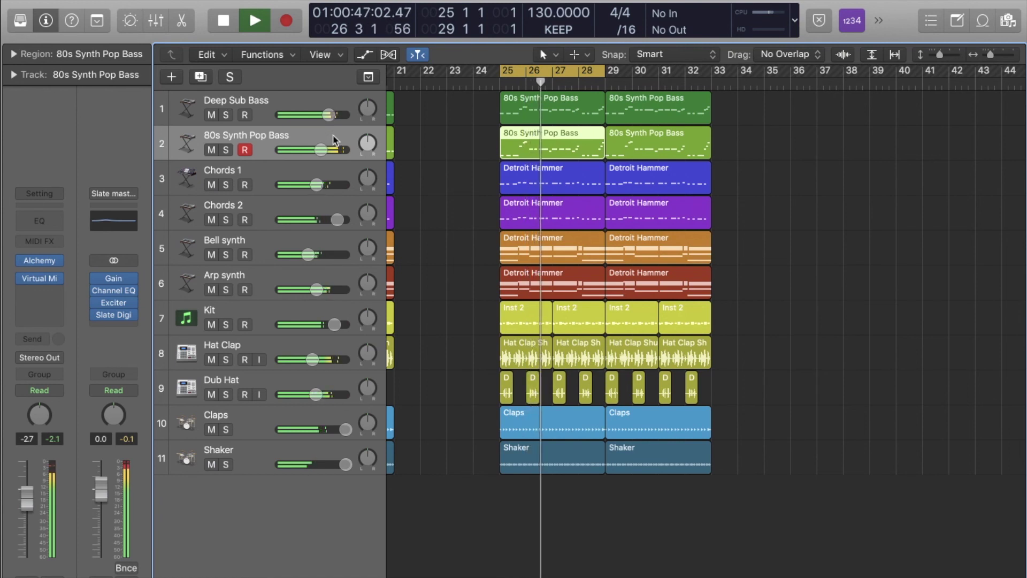
pyautogui.click(245, 151)
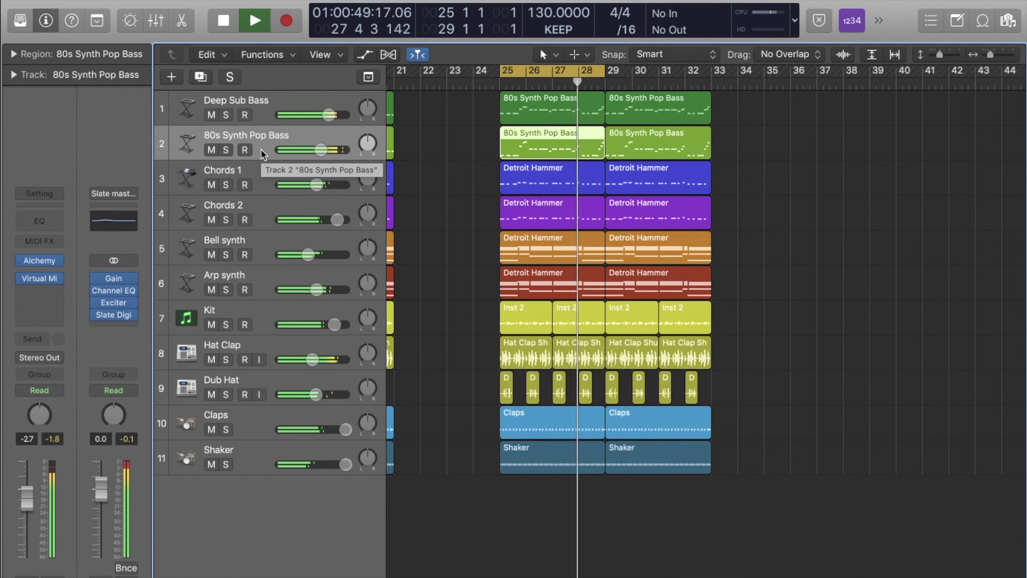
pyautogui.press('space')
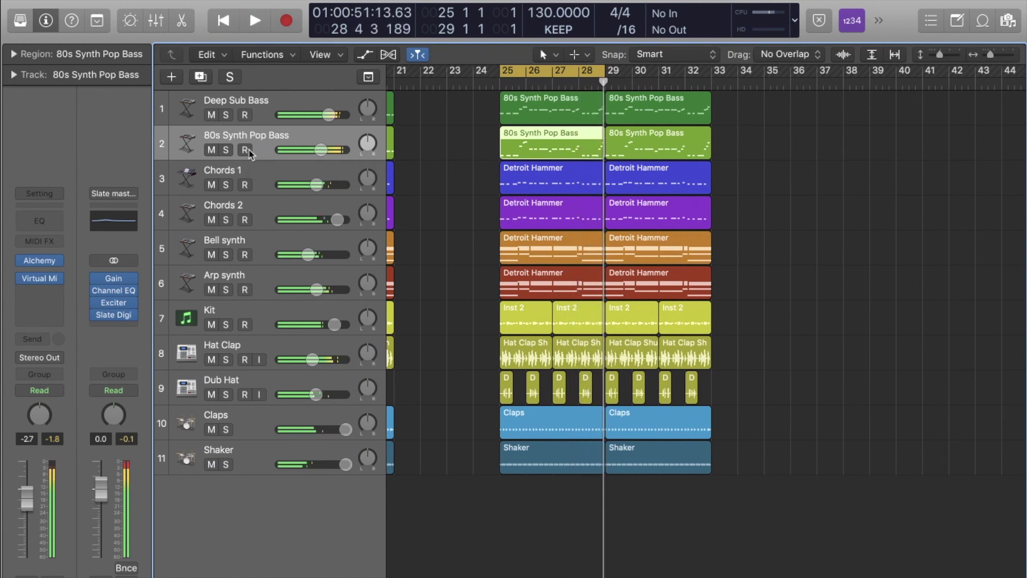
# Deselect the bass region and return the playhead to the start of the project.
pyautogui.click(436, 158)
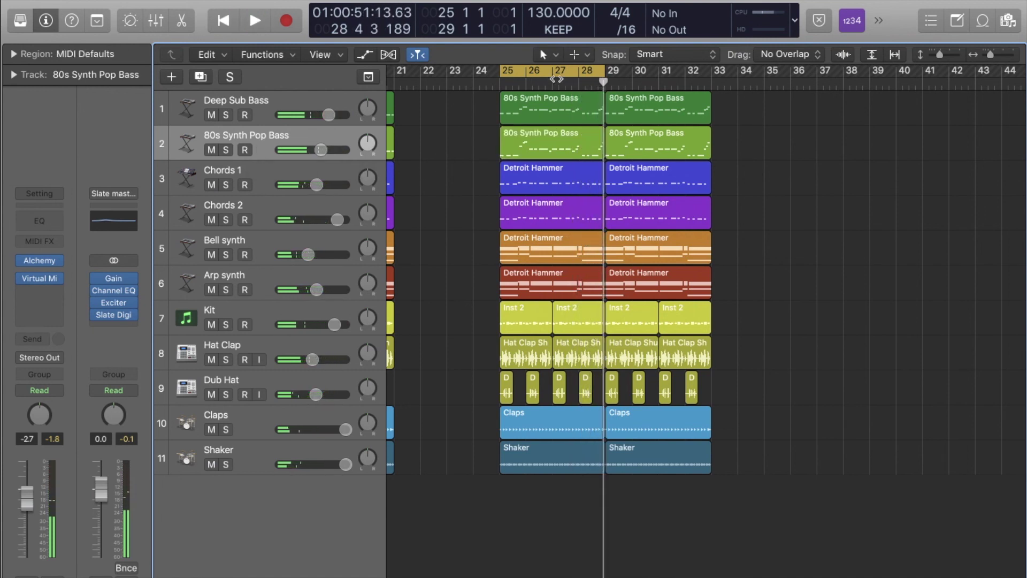
pyautogui.moveTo(993, 55); pyautogui.dragTo(988, 56)
pyautogui.hscroll(-3, 926, 154)
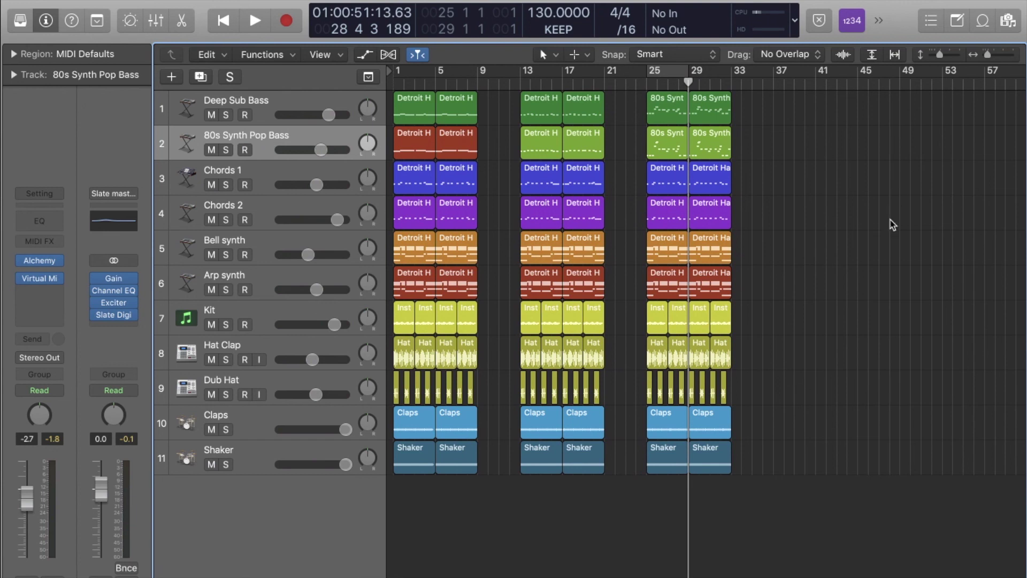
pyautogui.press('Return')
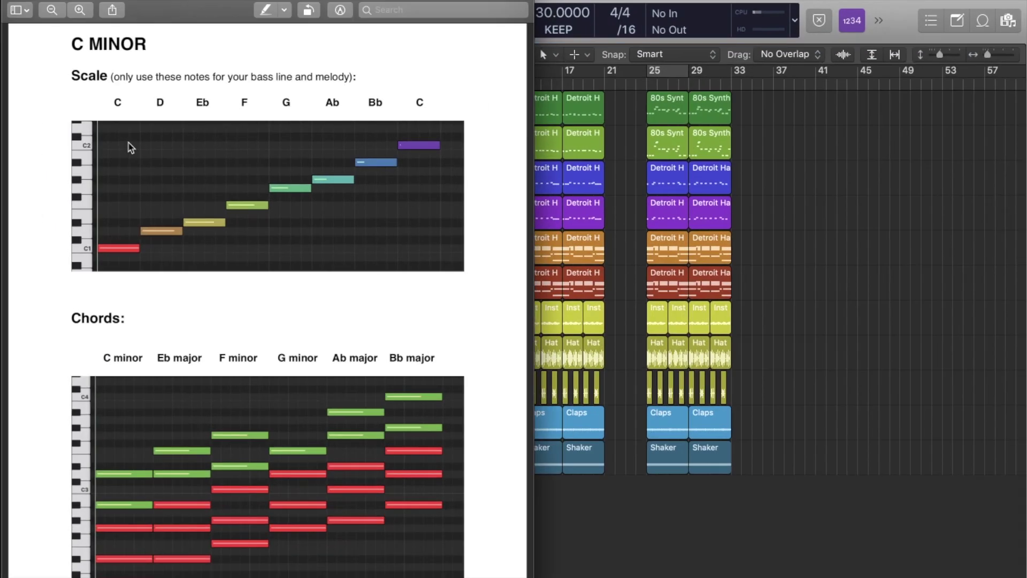
# Review the introduction of the Chord Encyclopedia guide and switch back to Logic Pro.
pyautogui.scroll(20, 130, 147)
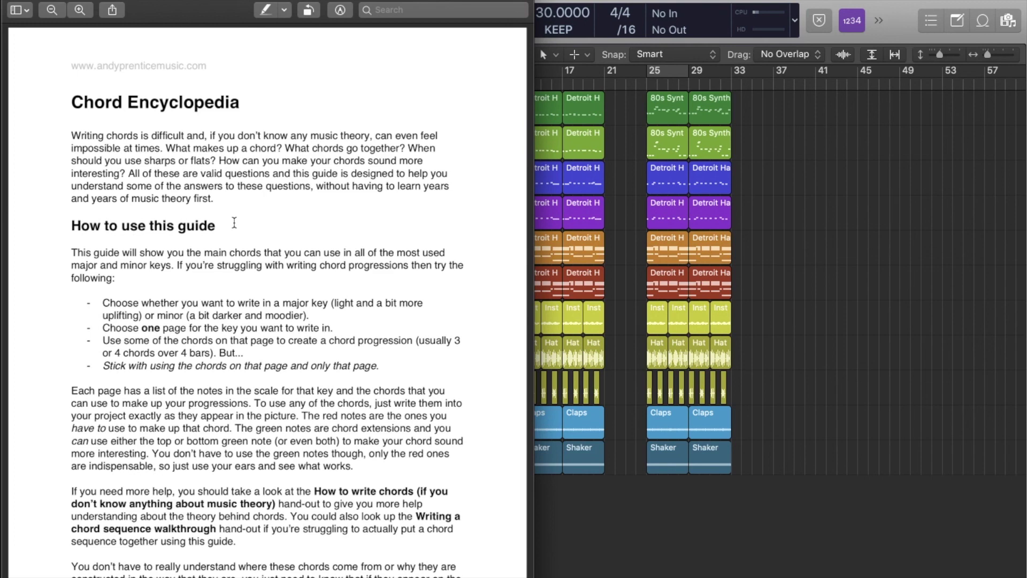
pyautogui.click(804, 348)
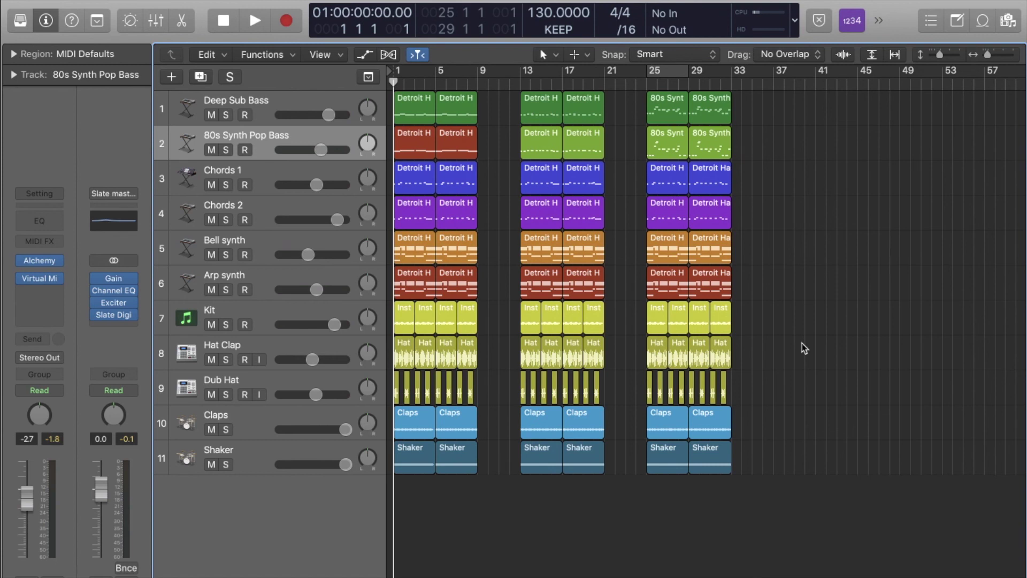